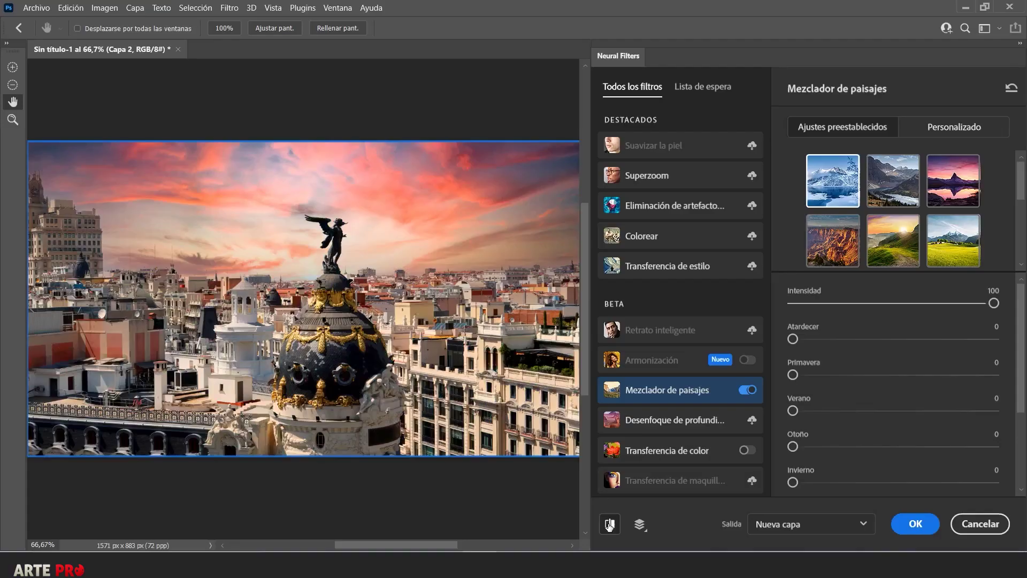
# Apply the snowy winter Landscape Mixer preset to the rooftop city photo
pyautogui.click(610, 524)
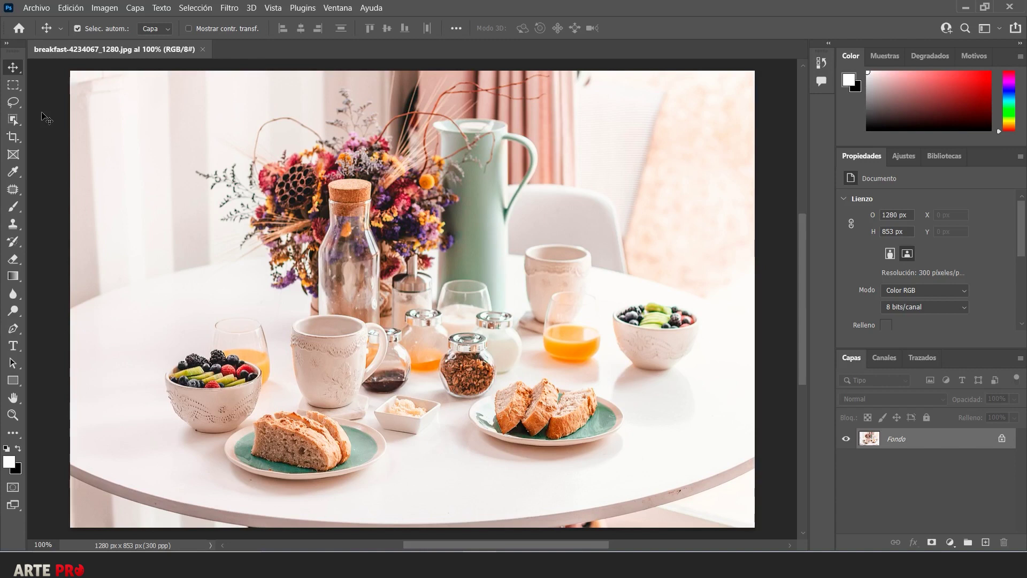
# With the Object Selection Tool, test-select the fruit bowl and glass, deselect, then enable Object Finder
pyautogui.click(12, 121)
pyautogui.rightClick(12, 121)
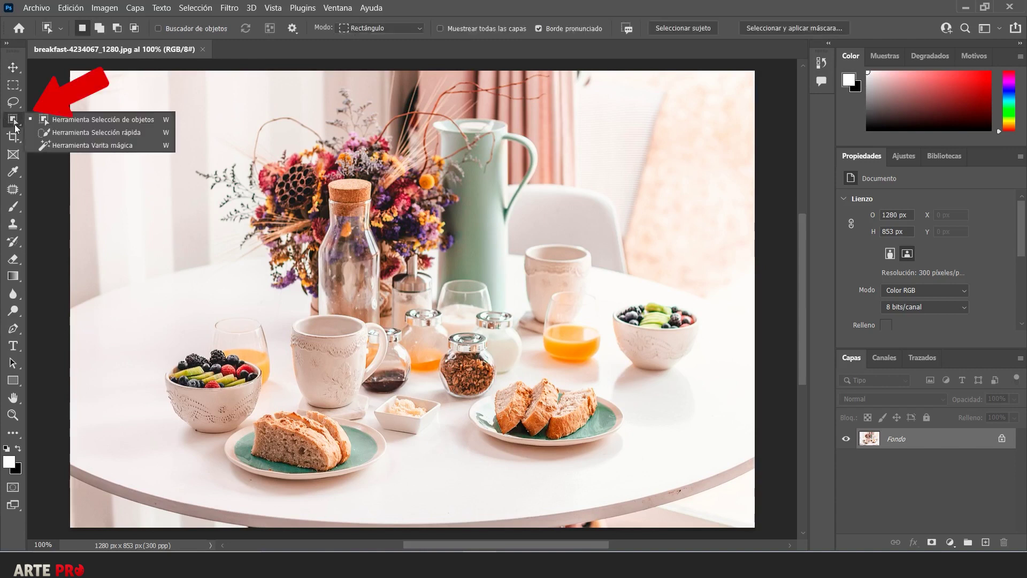
pyautogui.moveTo(156, 296); pyautogui.dragTo(284, 457)
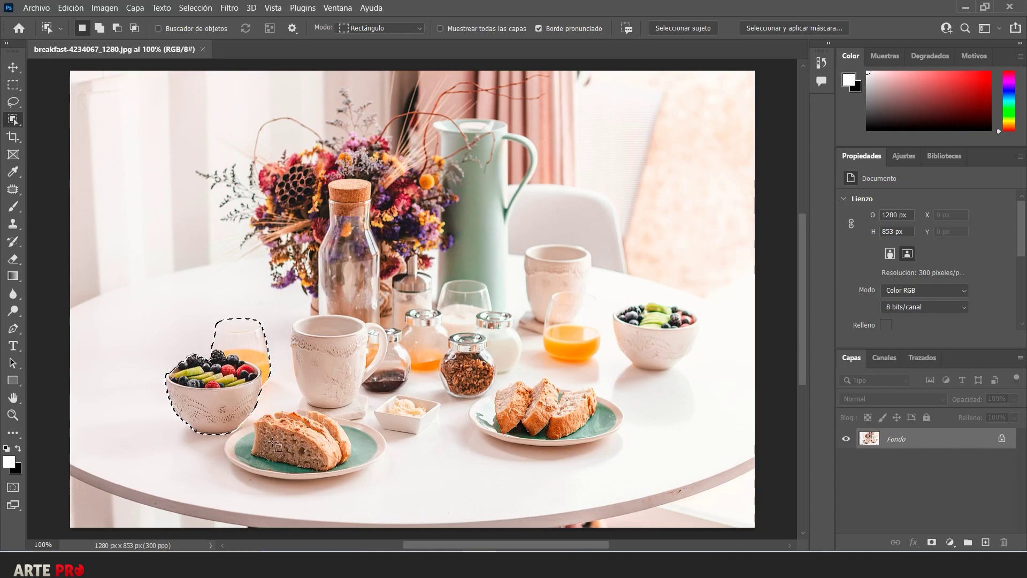
pyautogui.hotkey('ctrl', 'd')
pyautogui.click(158, 29)
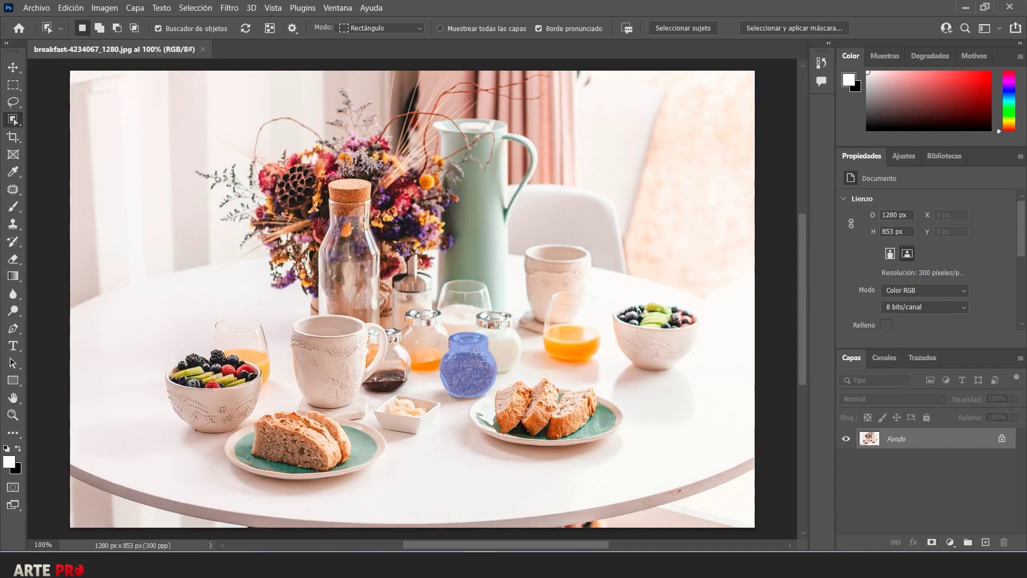
# Select the highlighted granola jar on the breakfast table with Object Finder
pyautogui.click(477, 355)
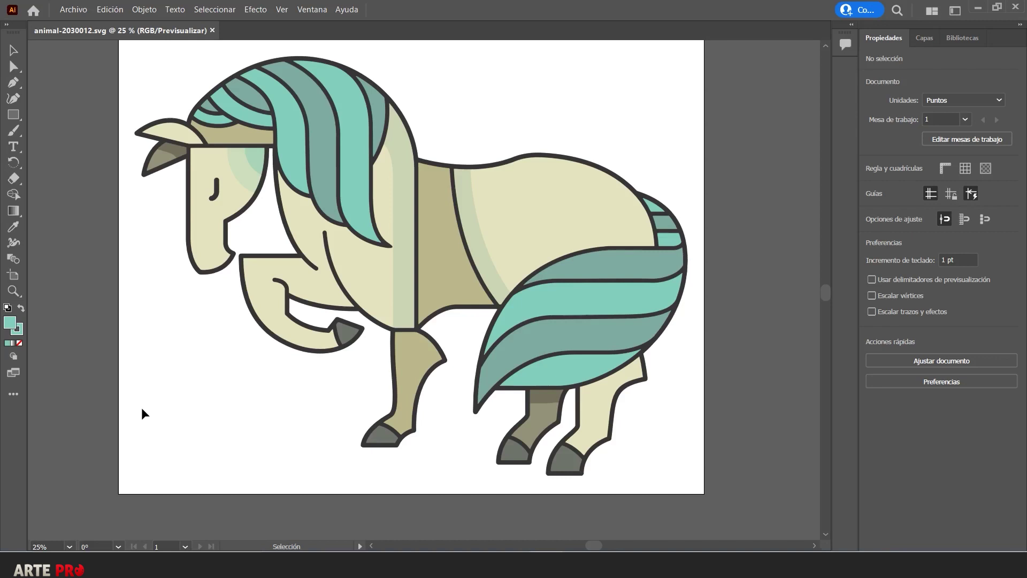
# Pull a mane strand and a tail strand out, undo, then marquee-select the whole horse
pyautogui.scroll(1, 142, 408)
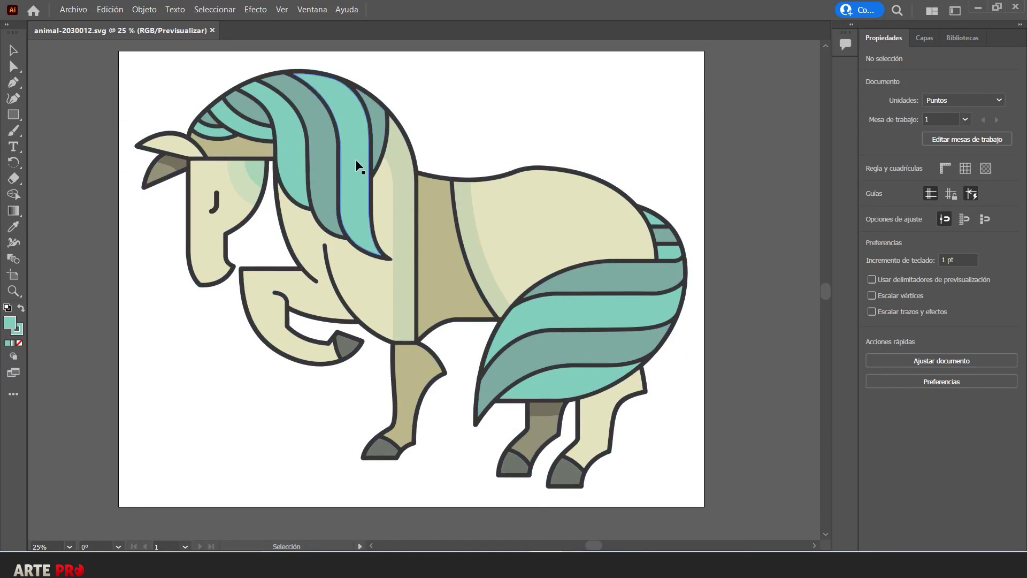
pyautogui.moveTo(358, 167); pyautogui.dragTo(218, 390)
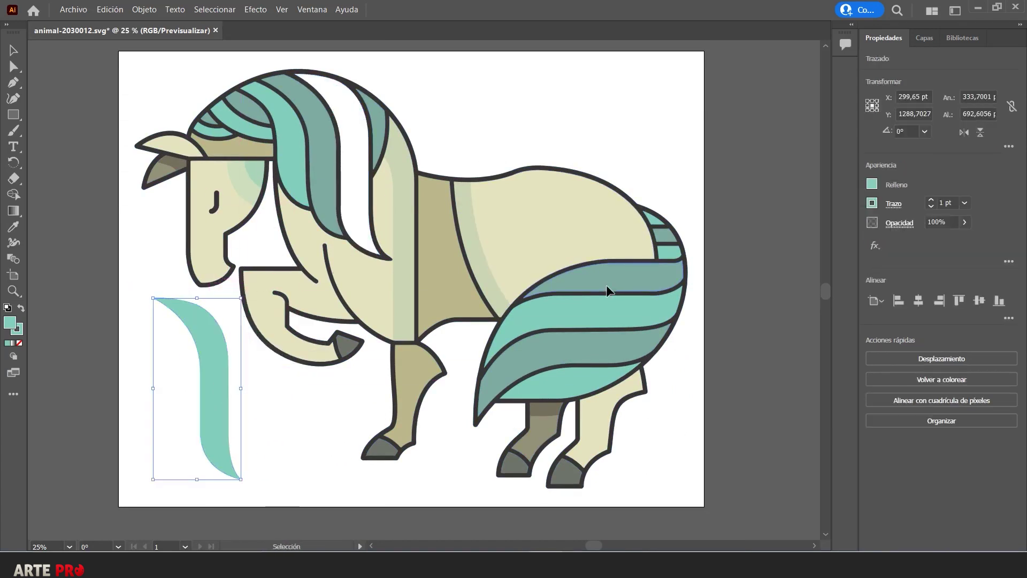
pyautogui.moveTo(610, 293); pyautogui.dragTo(585, 114)
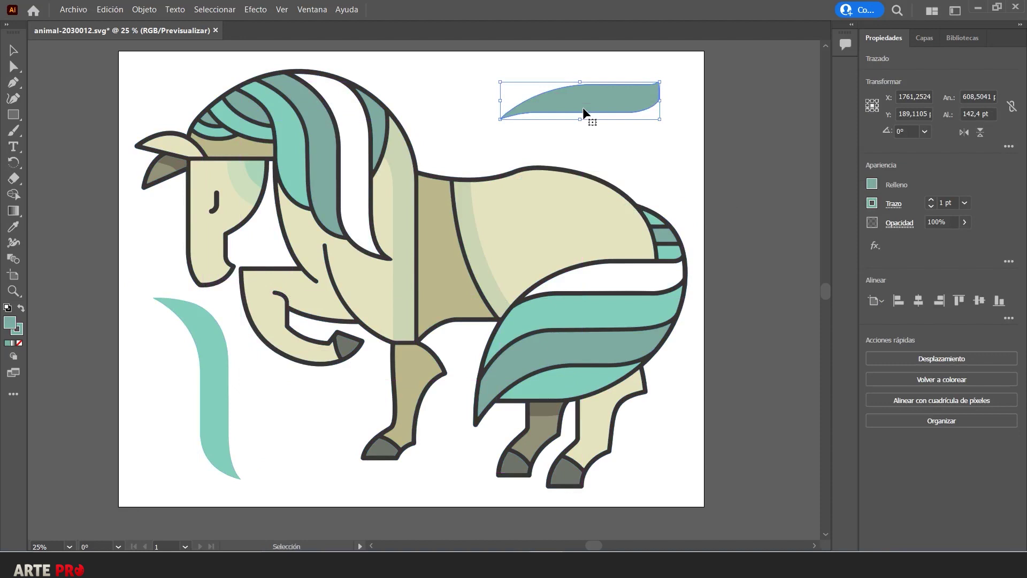
pyautogui.hotkey('ctrl', 'z')
pyautogui.hotkey('ctrl', 'z')
pyautogui.moveTo(615, 80); pyautogui.dragTo(114, 499)
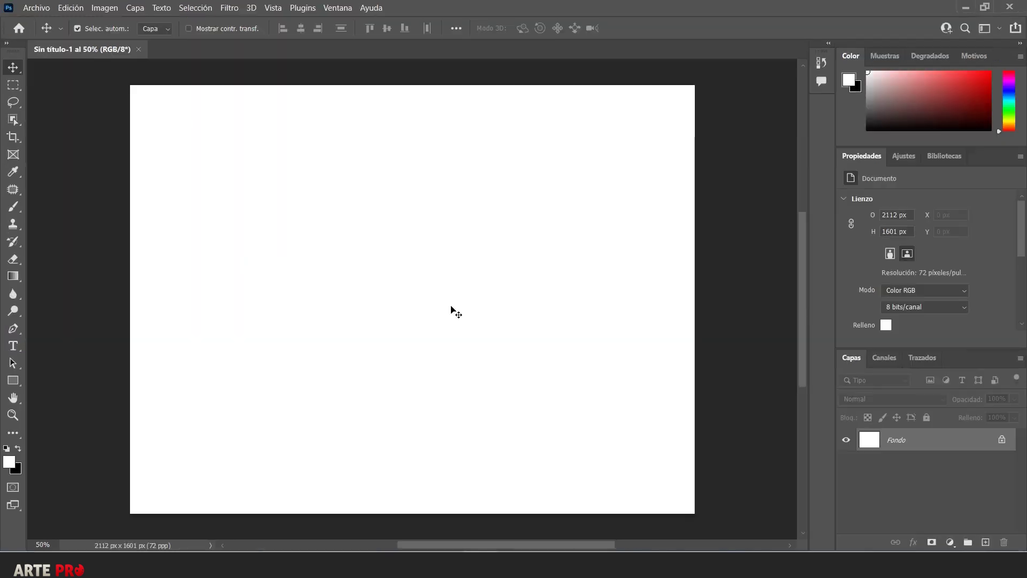
# Paste the horse into the blank document as Layers, after weighing the Smart Object and Pixels options
pyautogui.hotkey('ctrl', 'v')
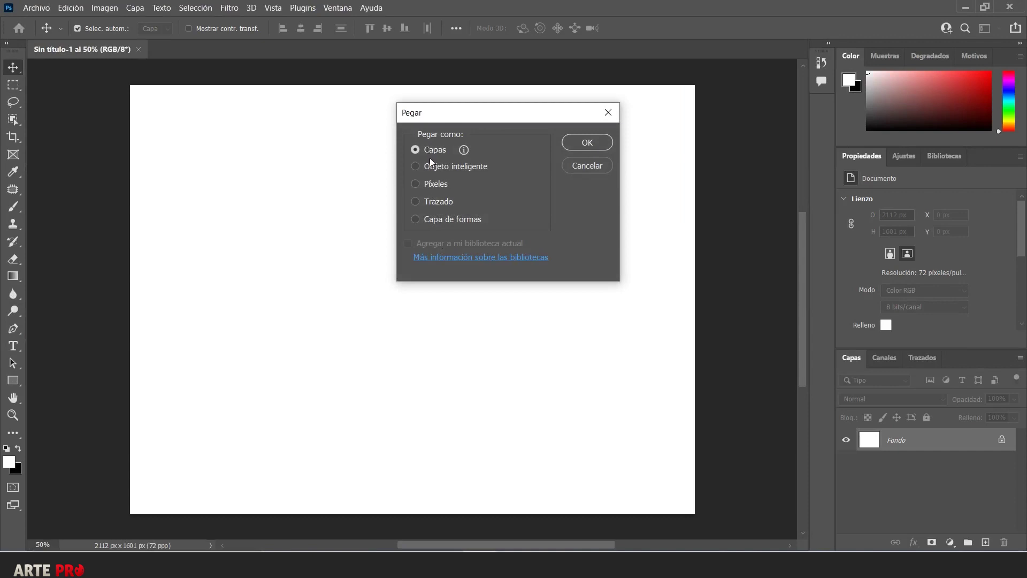
pyautogui.click(431, 167)
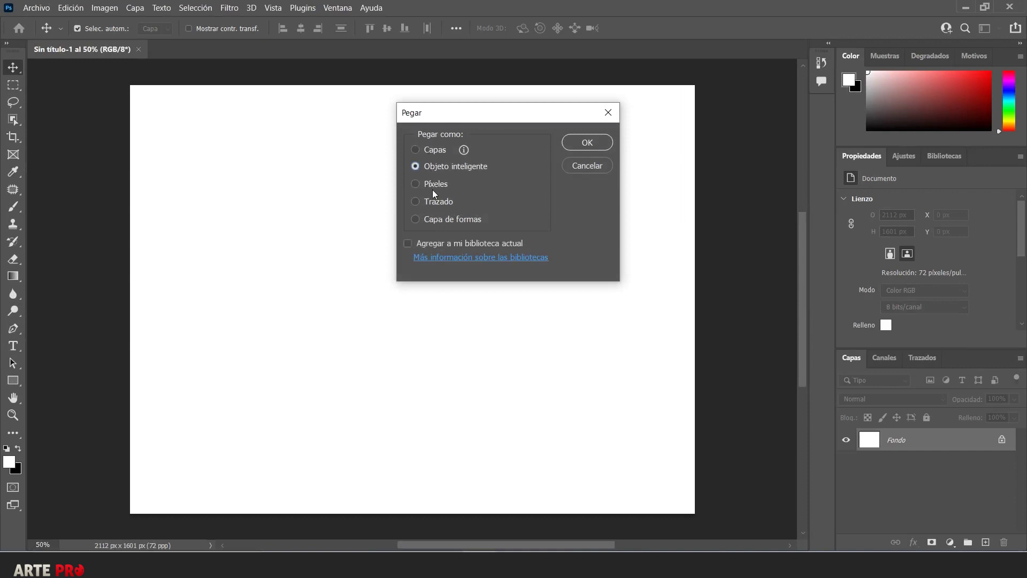
pyautogui.click(434, 184)
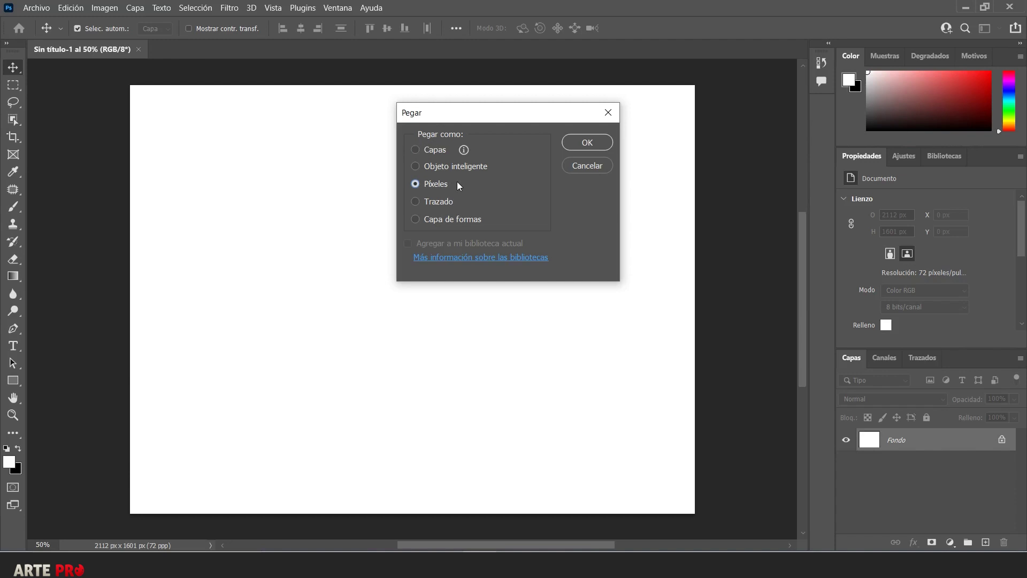
pyautogui.click(421, 150)
pyautogui.click(574, 143)
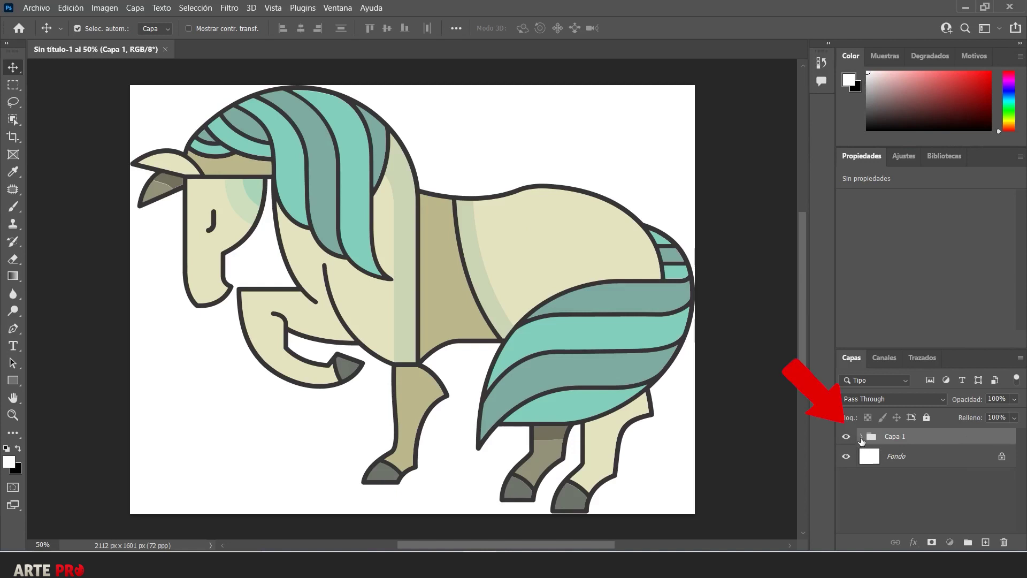
# Expand the Capa 1 group and toggle layer visibility to locate and select a teal tail-stripe layer
pyautogui.click(861, 438)
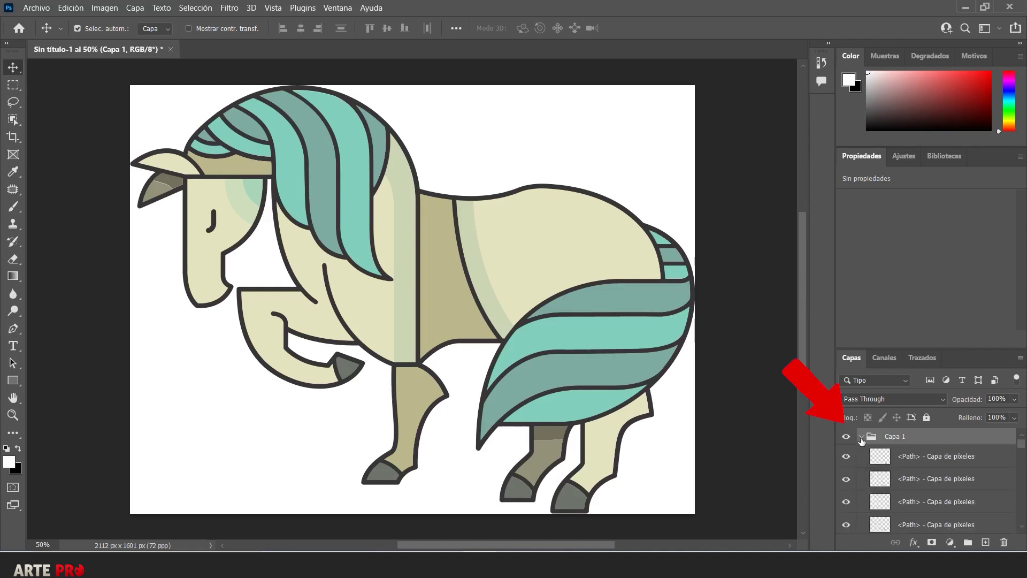
pyautogui.scroll(-1, 910, 502)
pyautogui.scroll(-1, 910, 502)
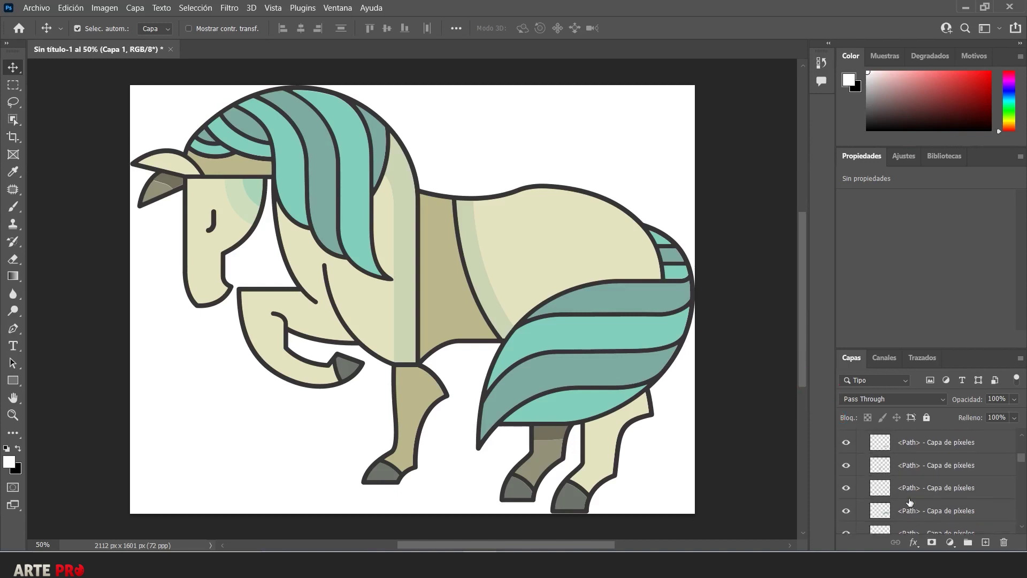
pyautogui.click(846, 521)
pyautogui.click(846, 501)
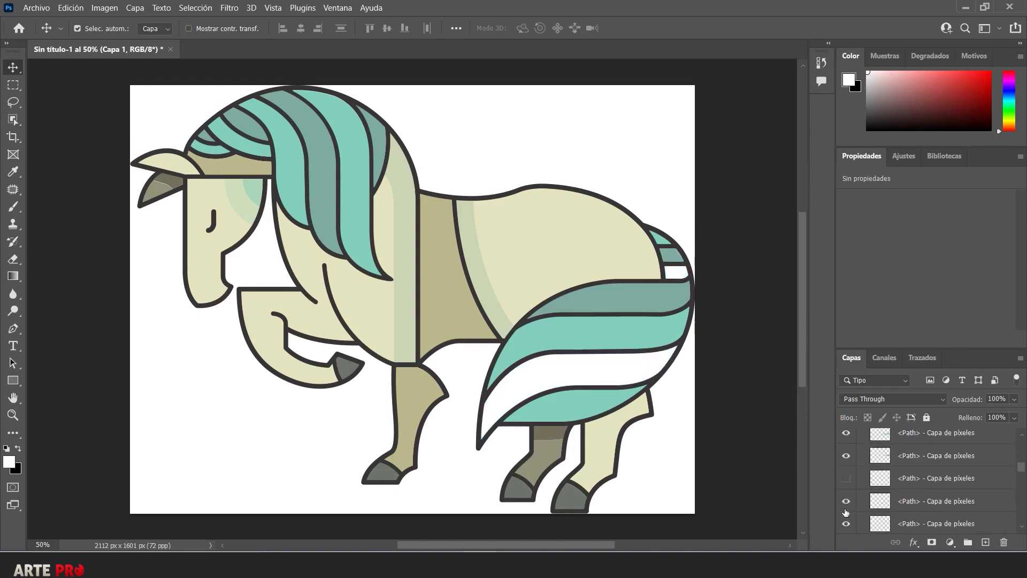
pyautogui.scroll(1, 846, 503)
pyautogui.scroll(-2, 846, 510)
pyautogui.click(846, 494)
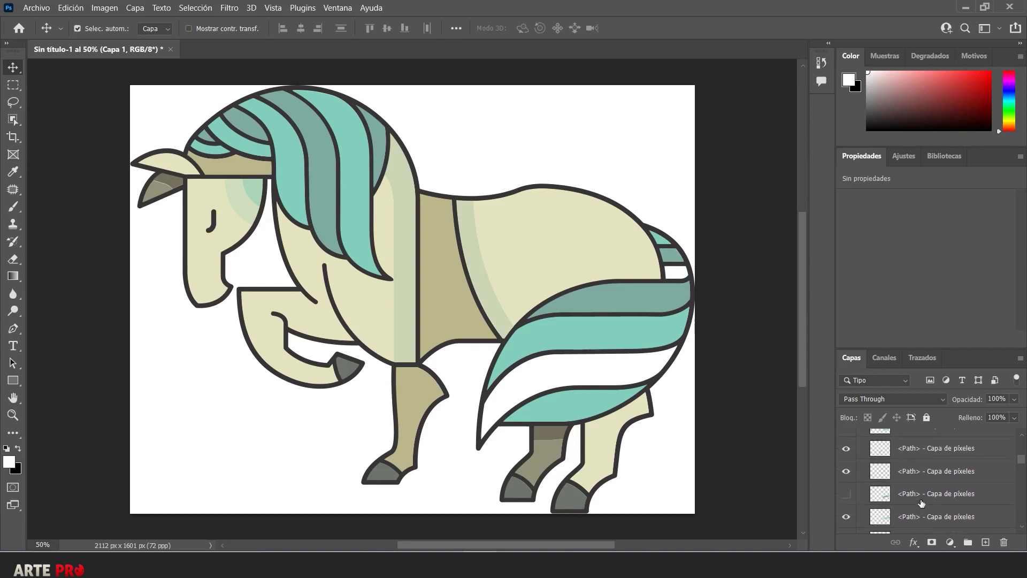
pyautogui.click(906, 498)
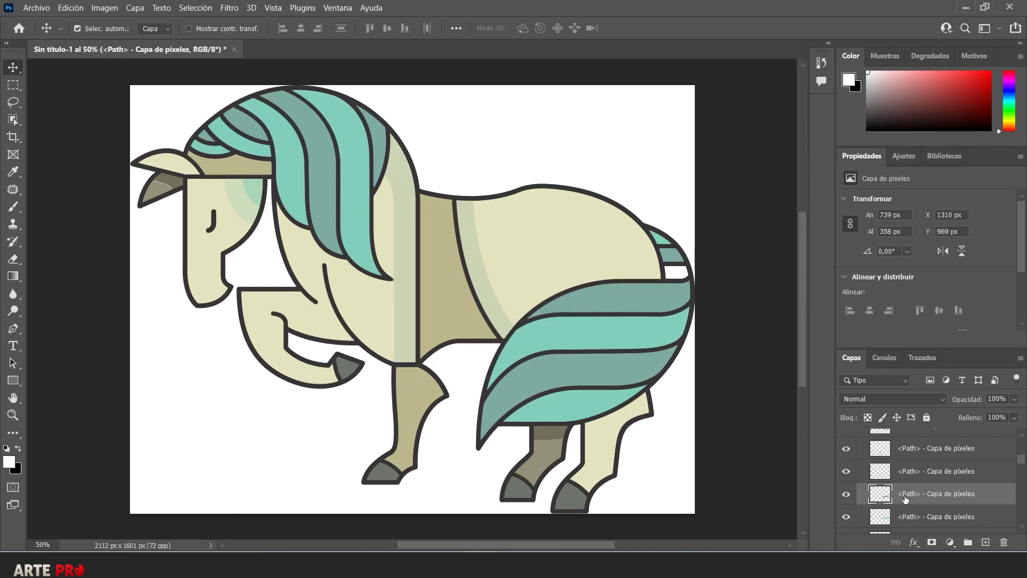
# Recolour the tail stripe pink with Hue/Saturation: Hue -180, Saturation +41, Lightness +13
pyautogui.hotkey('ctrl', 'u')
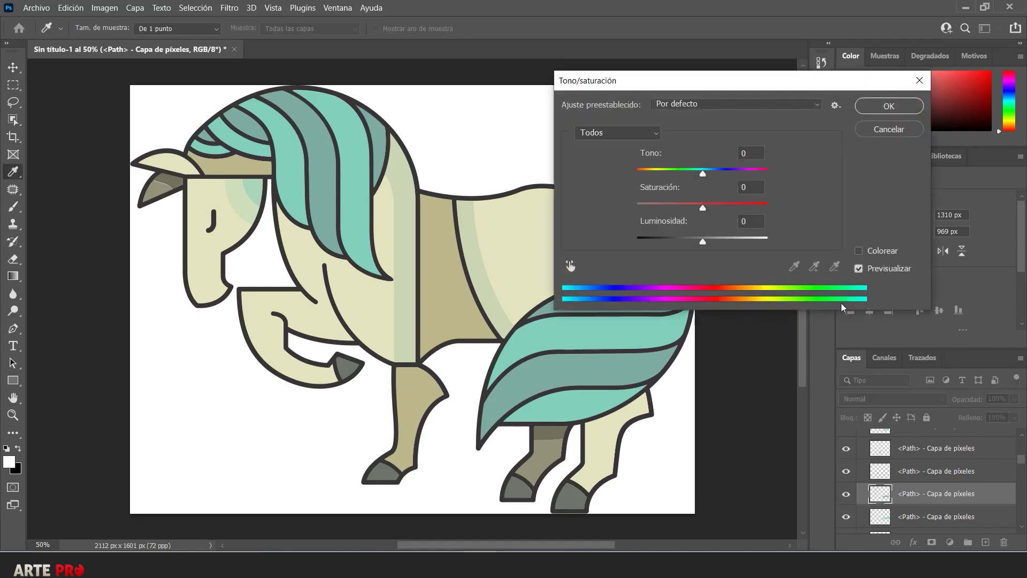
pyautogui.moveTo(703, 174); pyautogui.dragTo(762, 173)
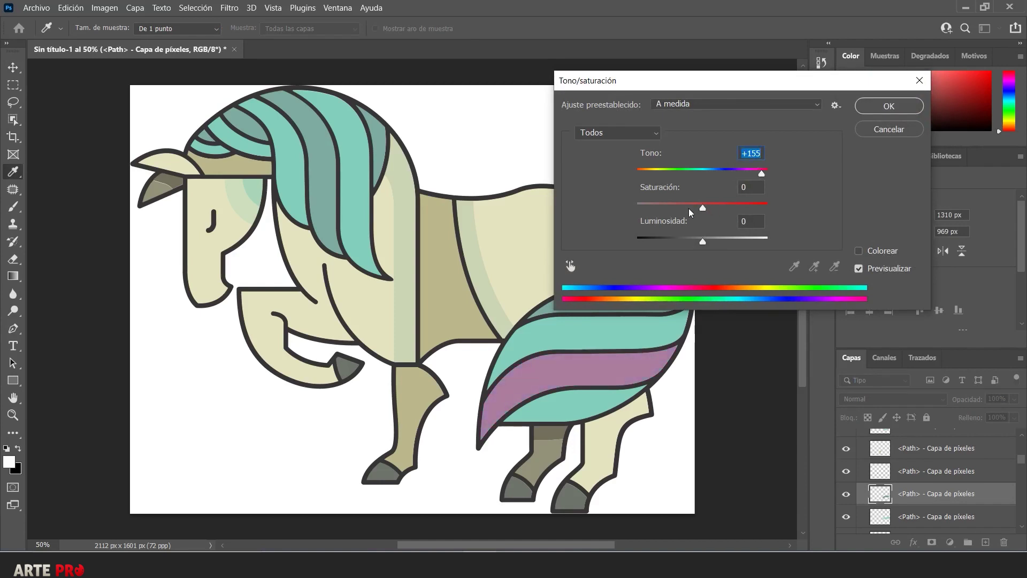
pyautogui.moveTo(689, 208); pyautogui.dragTo(730, 206)
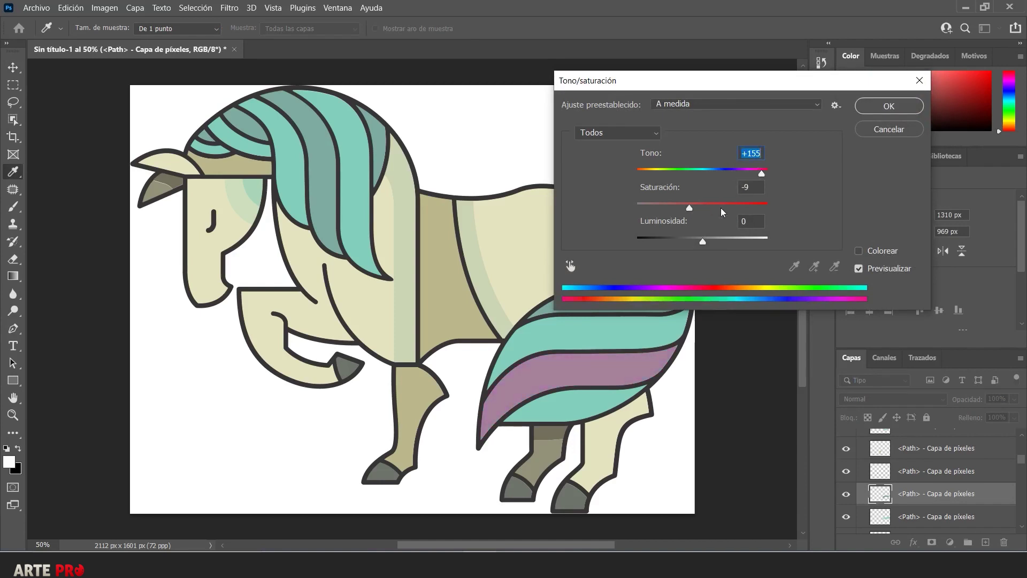
pyautogui.click(711, 242)
pyautogui.moveTo(709, 174); pyautogui.dragTo(629, 180)
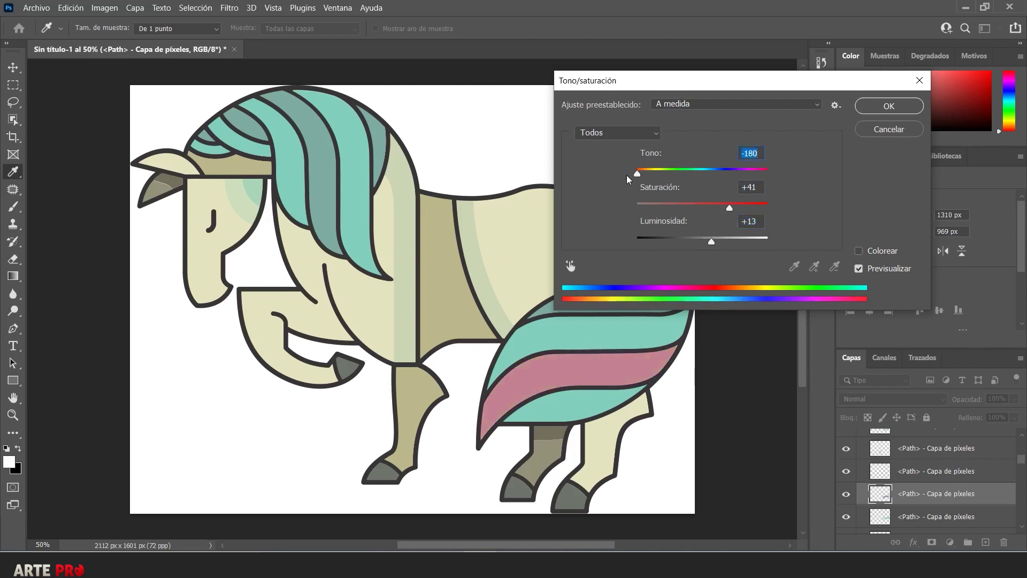
pyautogui.click(883, 106)
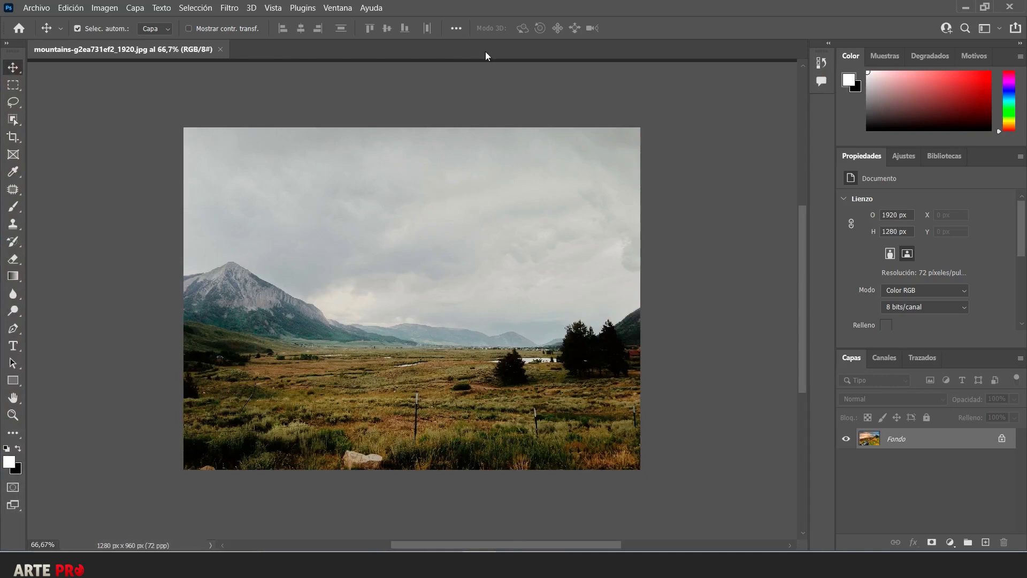
# Download the Landscape Mixer (Mezclador de paisajes) filter from Filter > Neural Filters
pyautogui.click(236, 8)
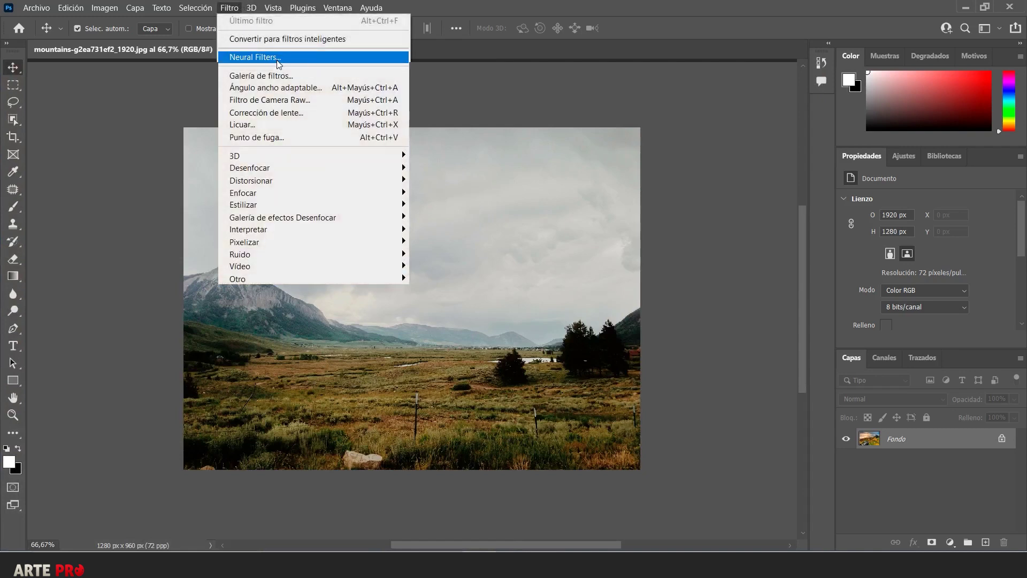
pyautogui.click(278, 61)
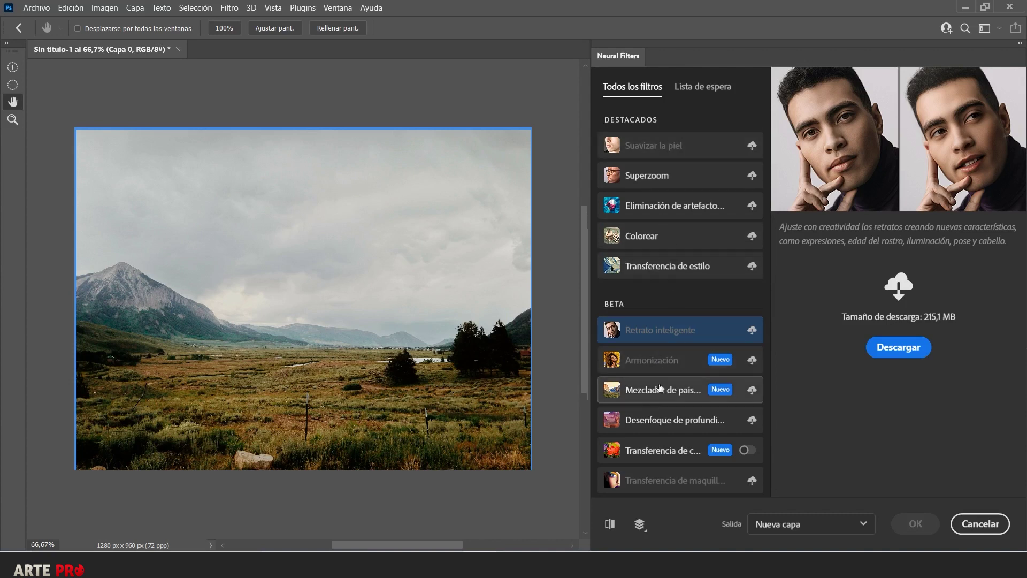
pyautogui.click(654, 403)
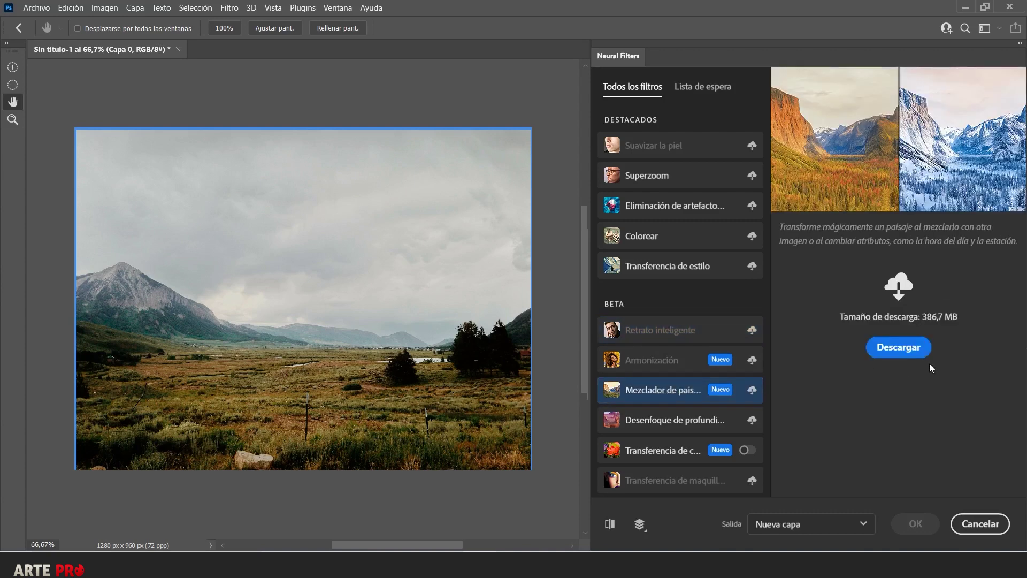
pyautogui.click(913, 347)
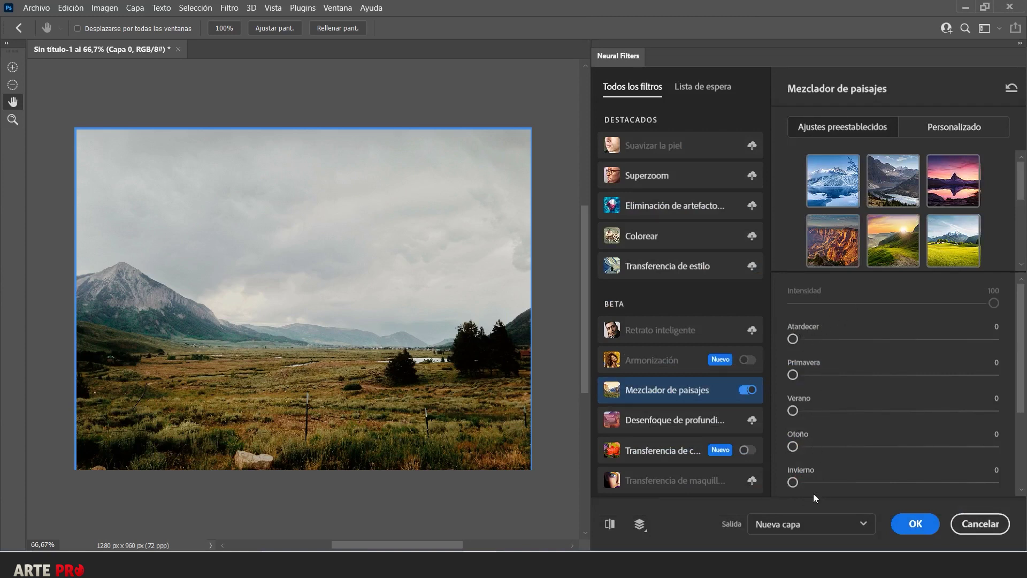
# Blend a winter look into the valley, compare it with the original, then remove it
pyautogui.moveTo(793, 483); pyautogui.dragTo(902, 482)
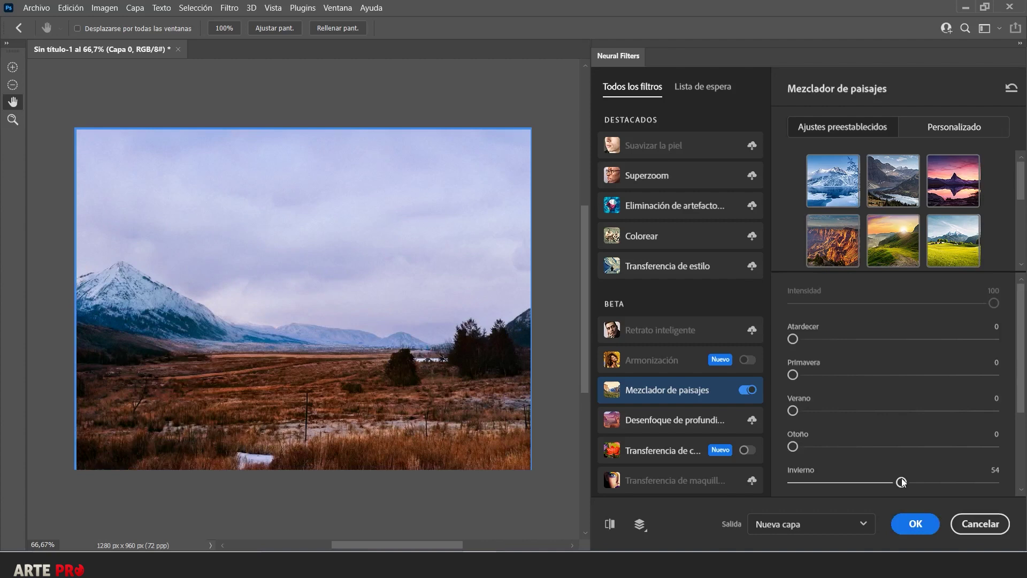
pyautogui.click(609, 525)
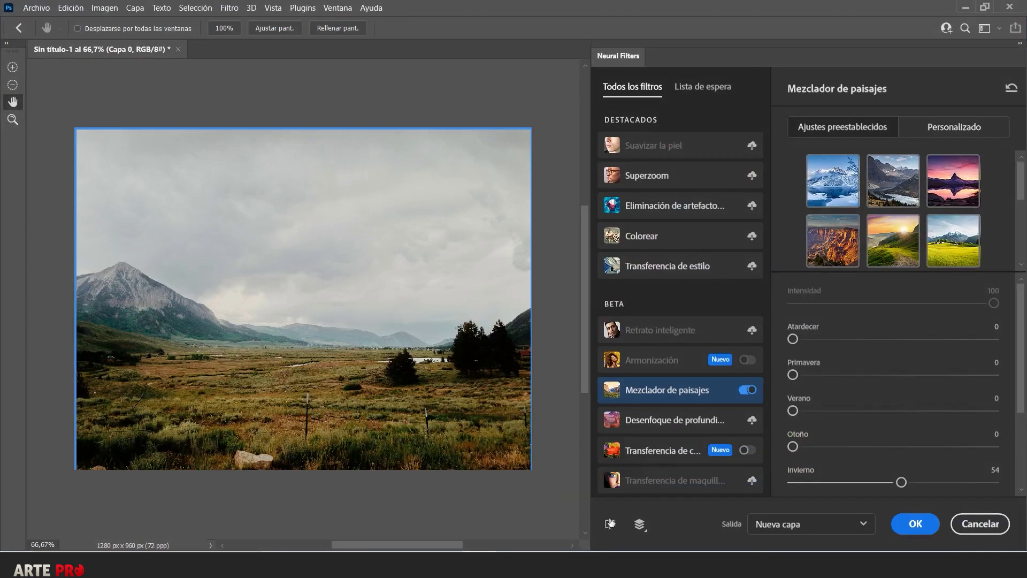
pyautogui.click(610, 523)
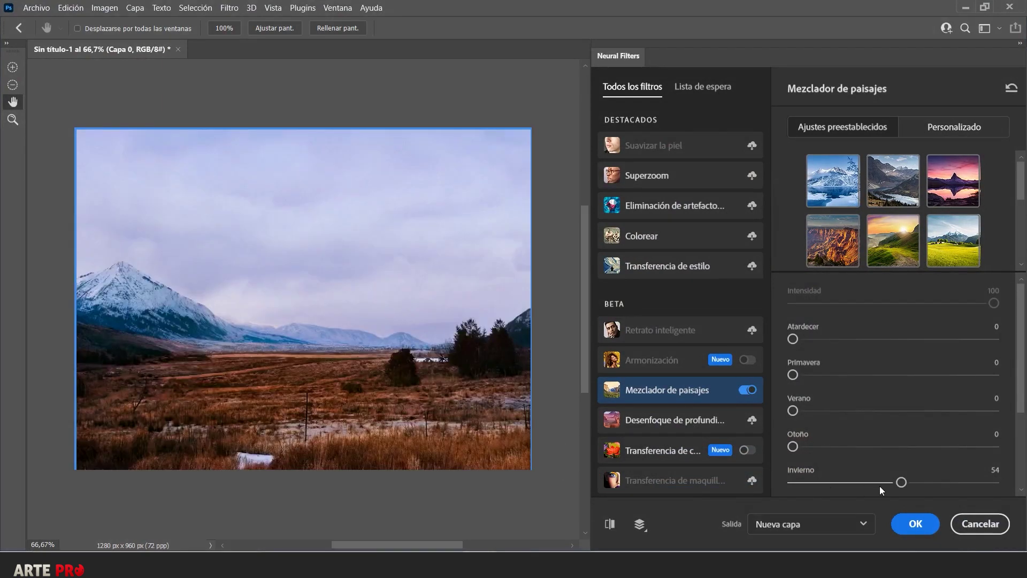
pyautogui.moveTo(902, 484); pyautogui.dragTo(749, 484)
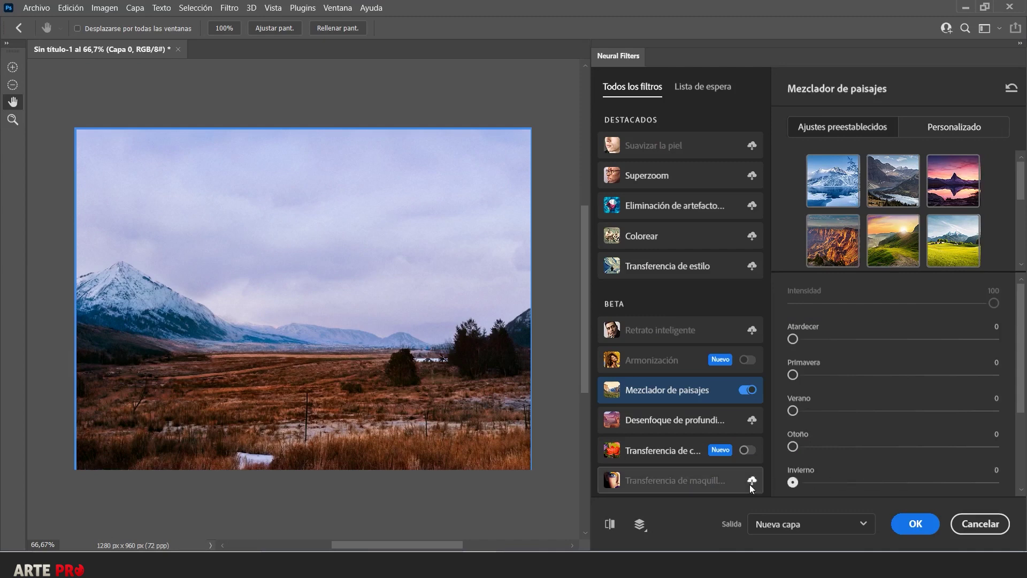
# Push Primavera to full, blend in Otoño autumn colours, then return Primavera to 0
pyautogui.moveTo(800, 375); pyautogui.dragTo(995, 374)
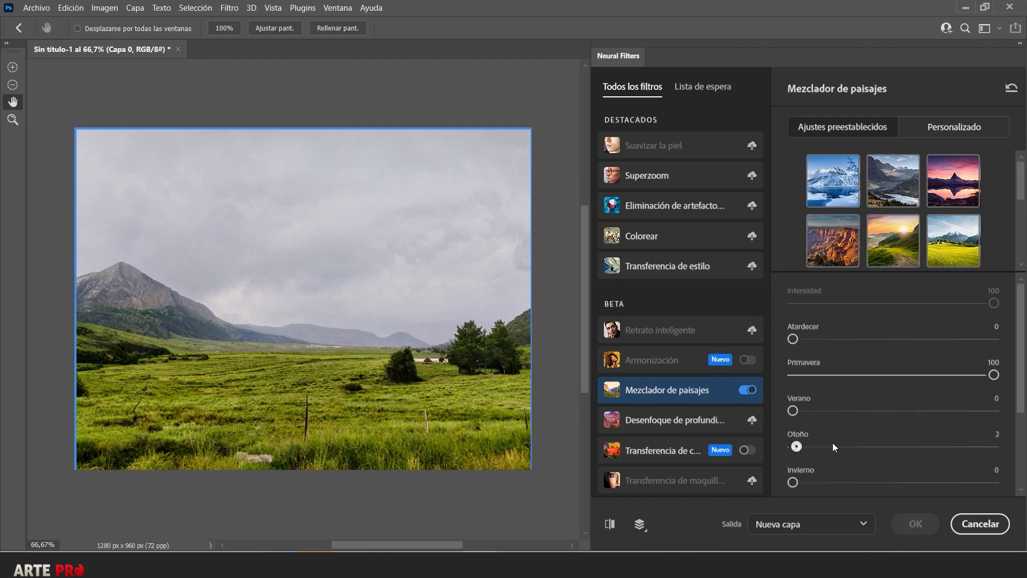
pyautogui.moveTo(793, 447); pyautogui.dragTo(994, 446)
pyautogui.moveTo(994, 374); pyautogui.dragTo(793, 375)
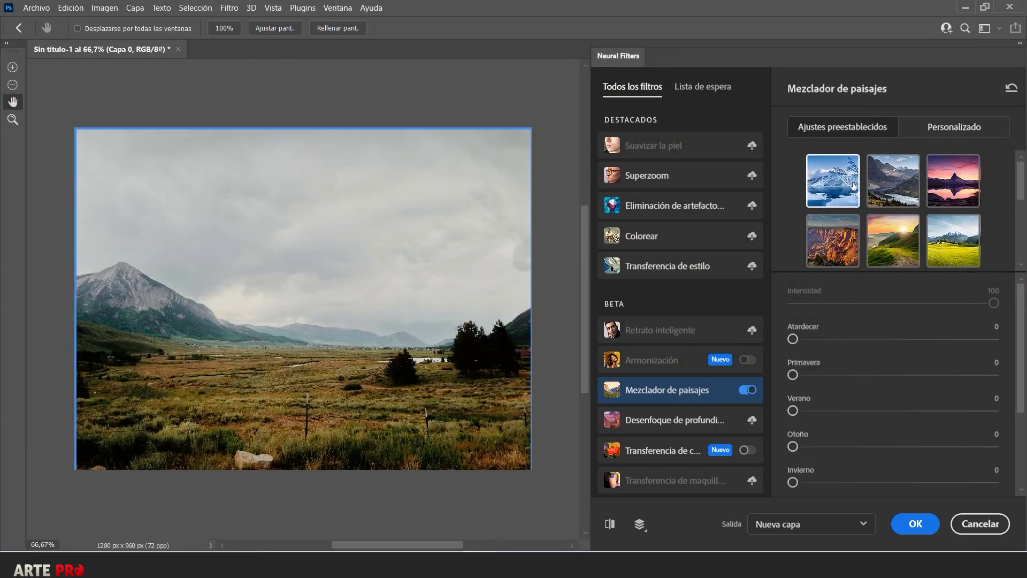
# Preview the meadow, golden sunset, purple mountain and lake presets, ending on the snowy winter preset
pyautogui.click(948, 232)
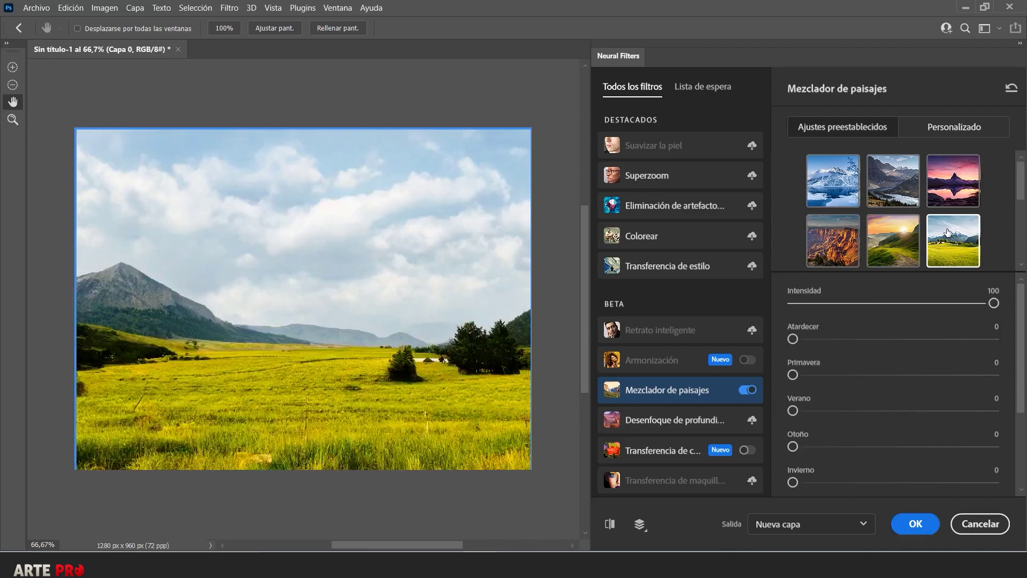
pyautogui.click(878, 253)
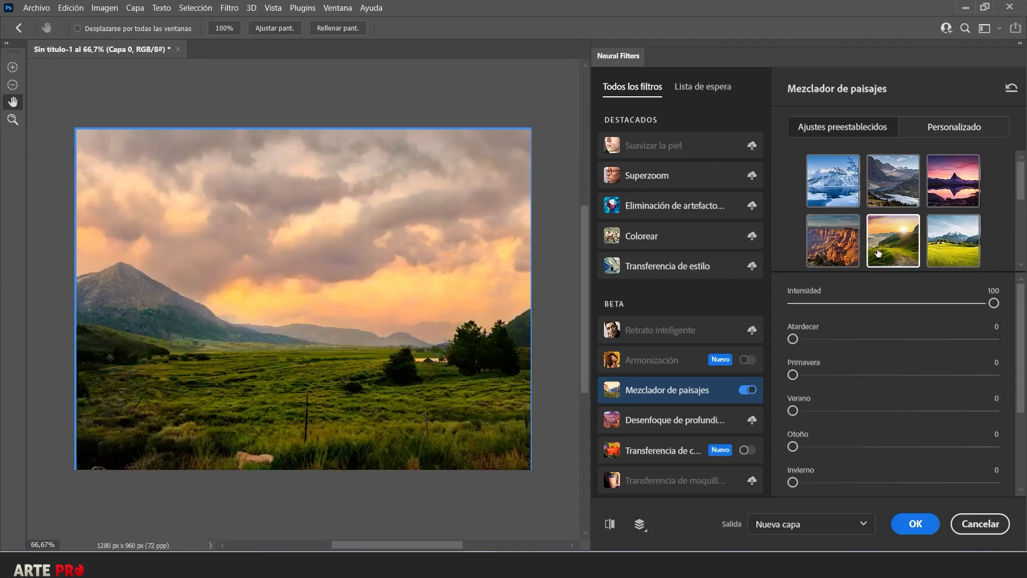
pyautogui.click(953, 185)
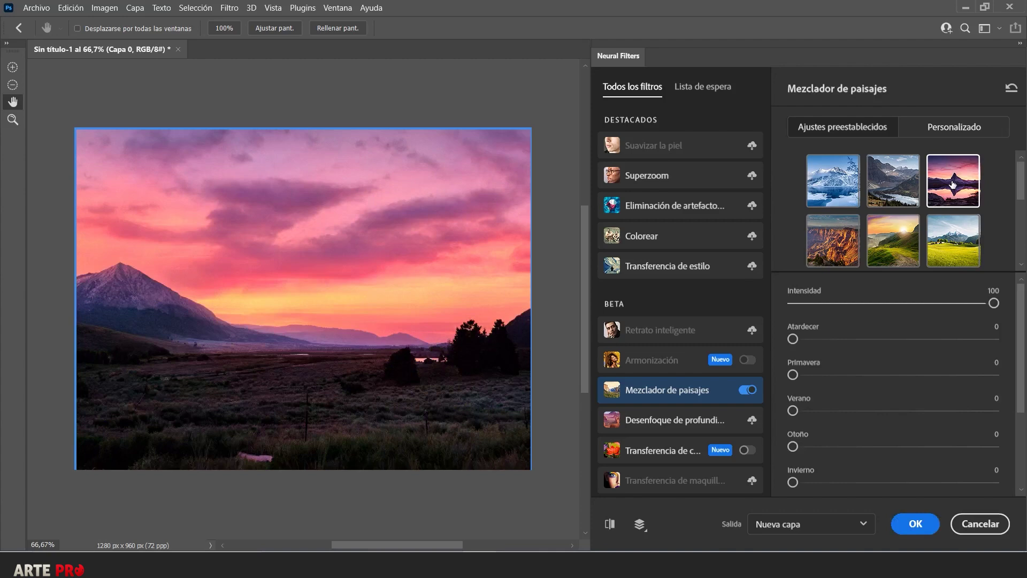
pyautogui.click(888, 188)
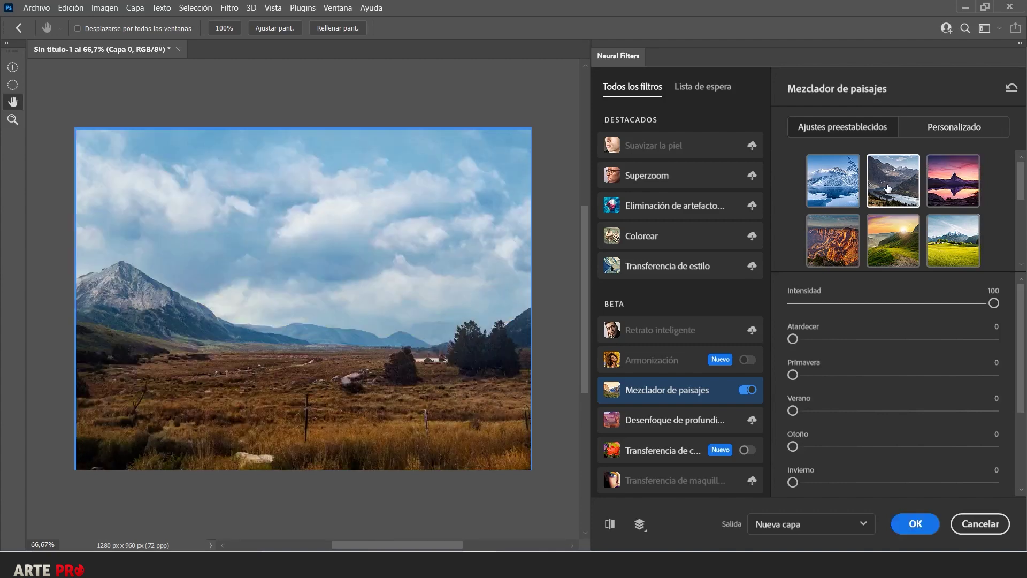
pyautogui.click(832, 186)
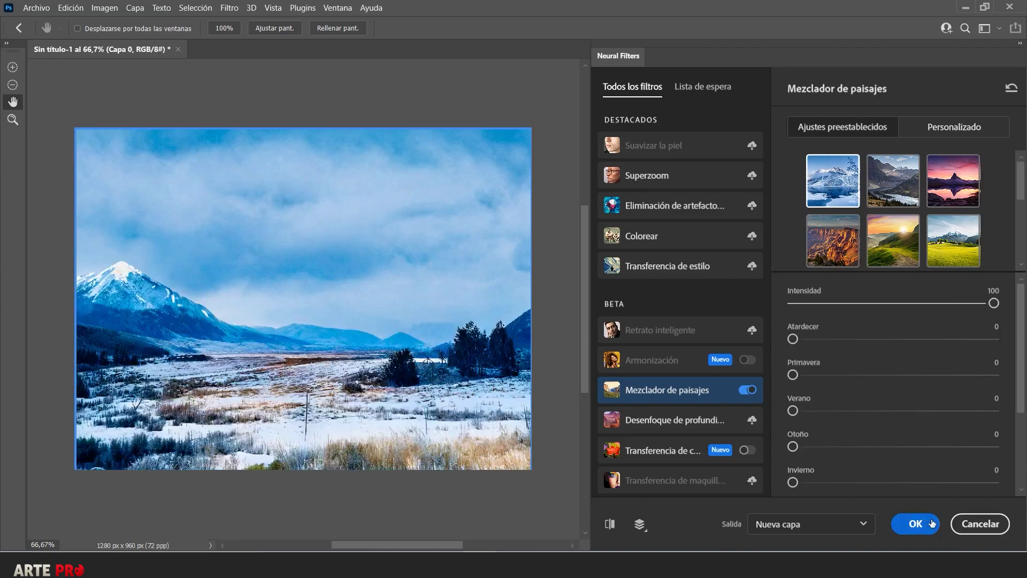
# Output the winter look as a new layer, then hide and reshow Capa 1 to compare with the original
pyautogui.click(926, 524)
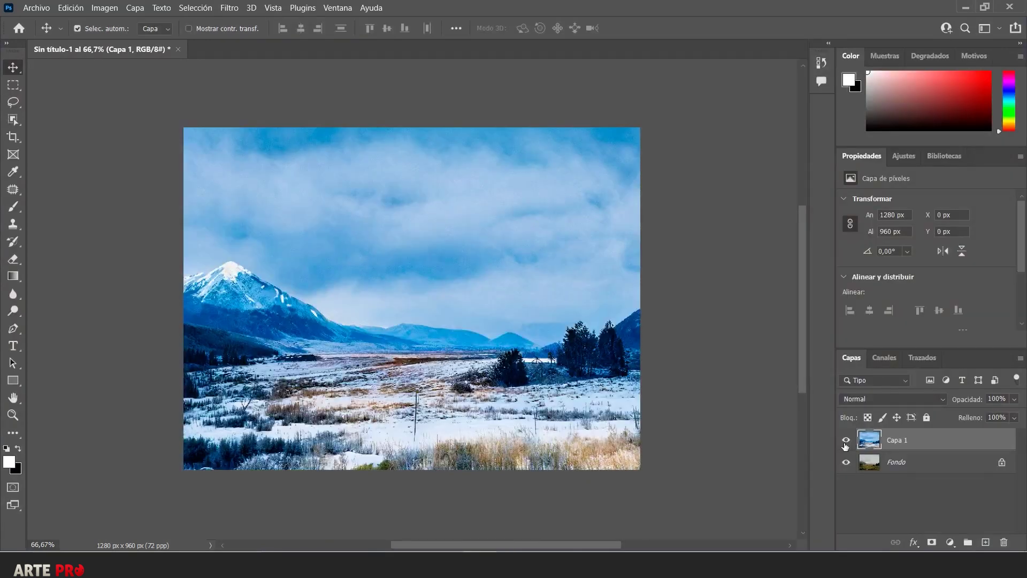
pyautogui.click(846, 442)
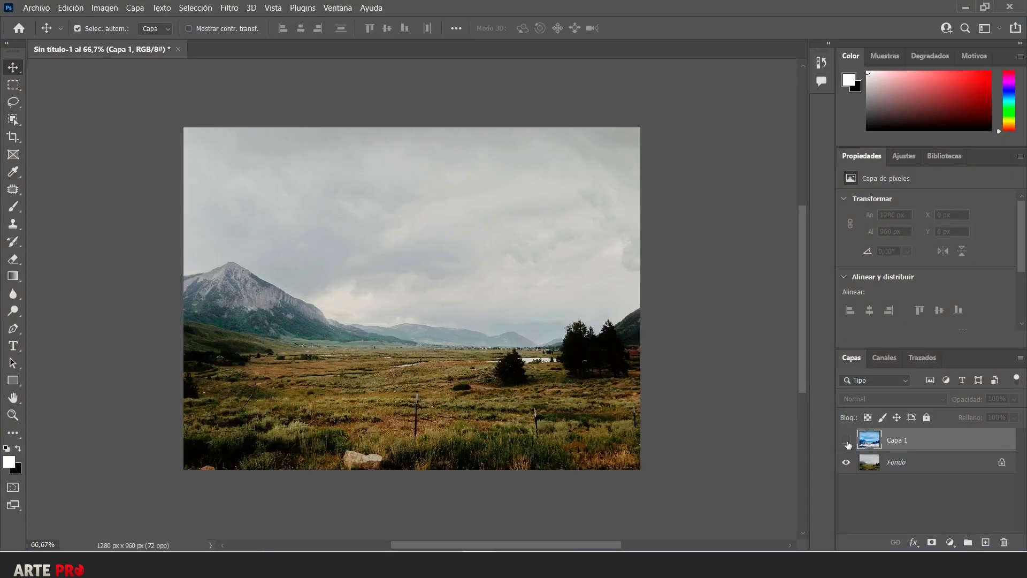
pyautogui.click(847, 441)
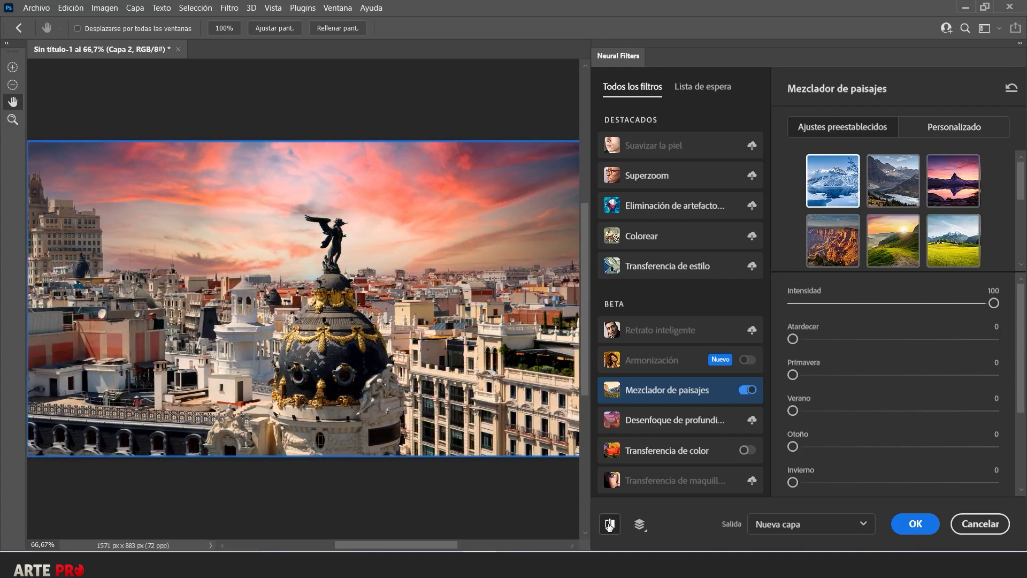
# Apply the Landscape Mixer's purple sunset preset to the rocky hillside photo
pyautogui.click(953, 241)
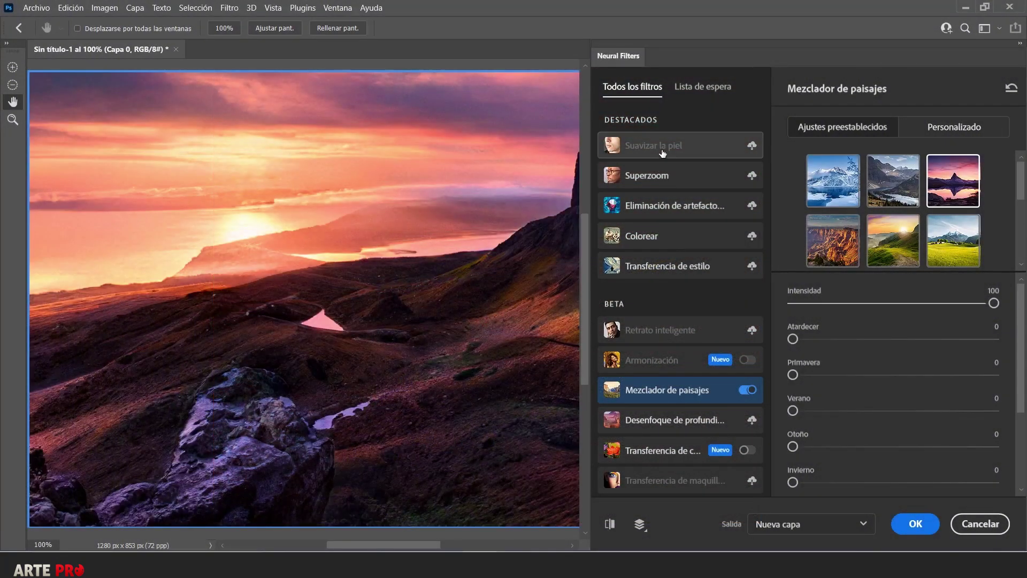
# Preview Suavizar la piel, Superzoom, Eliminación de artefactos, Colorear, Transferencia de estilo and Retrato inteligente
pyautogui.click(658, 146)
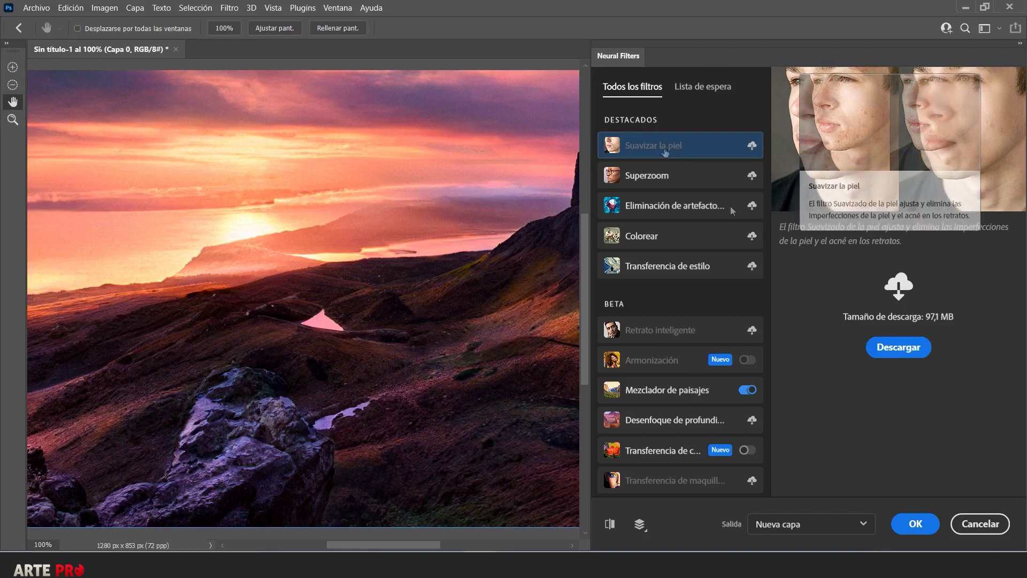
pyautogui.click(655, 180)
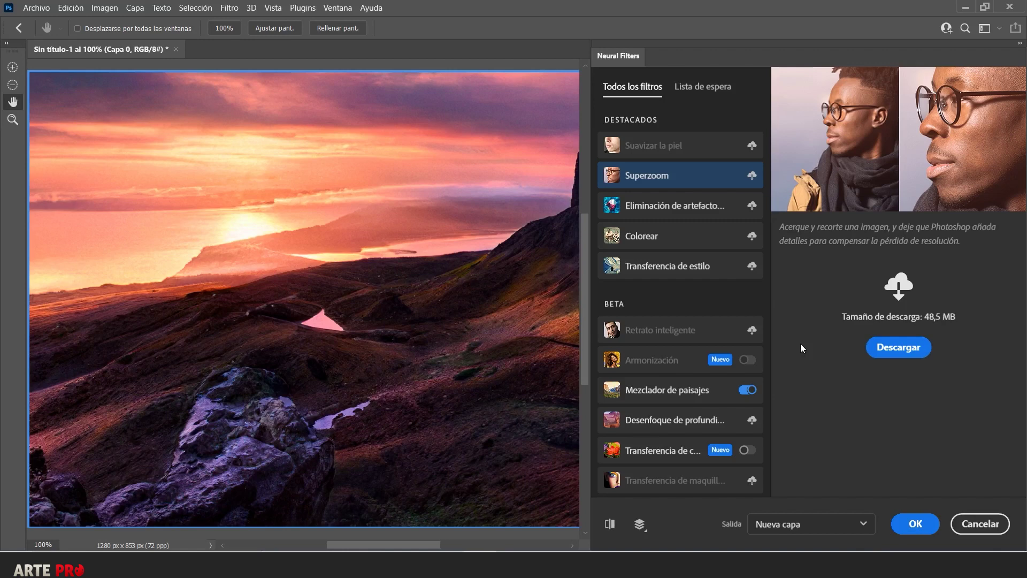
pyautogui.click(644, 209)
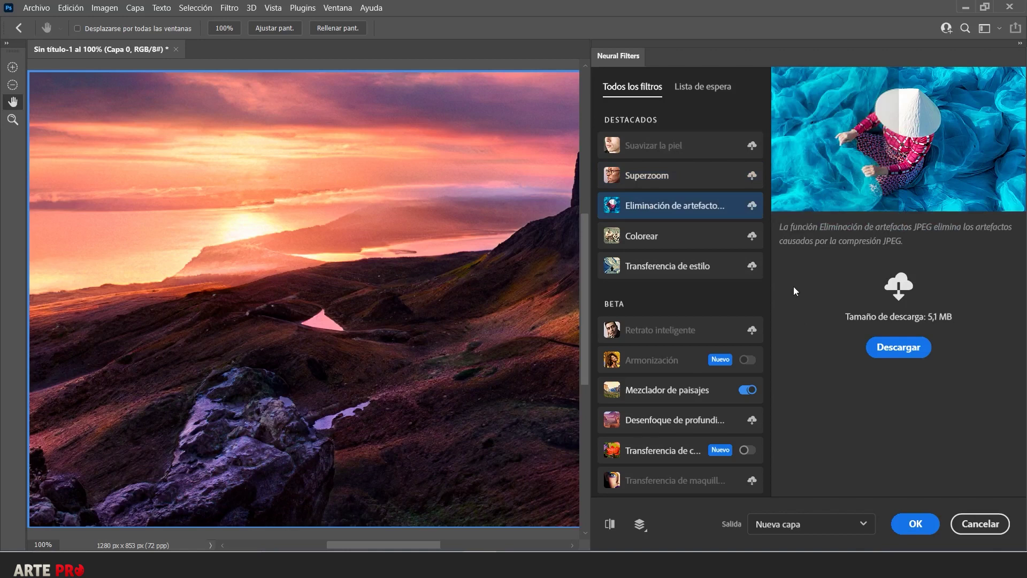
pyautogui.click(687, 239)
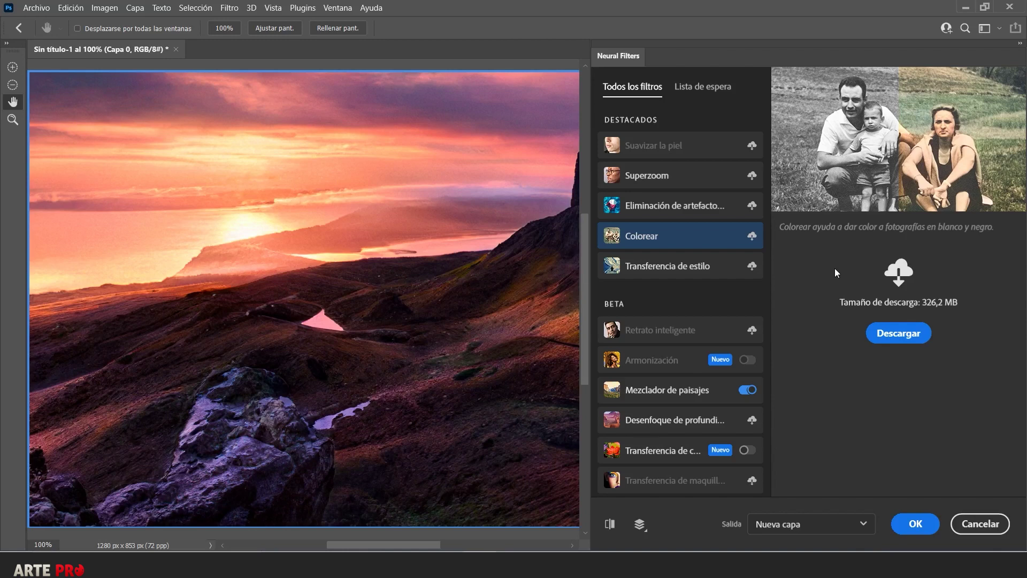
pyautogui.click(655, 277)
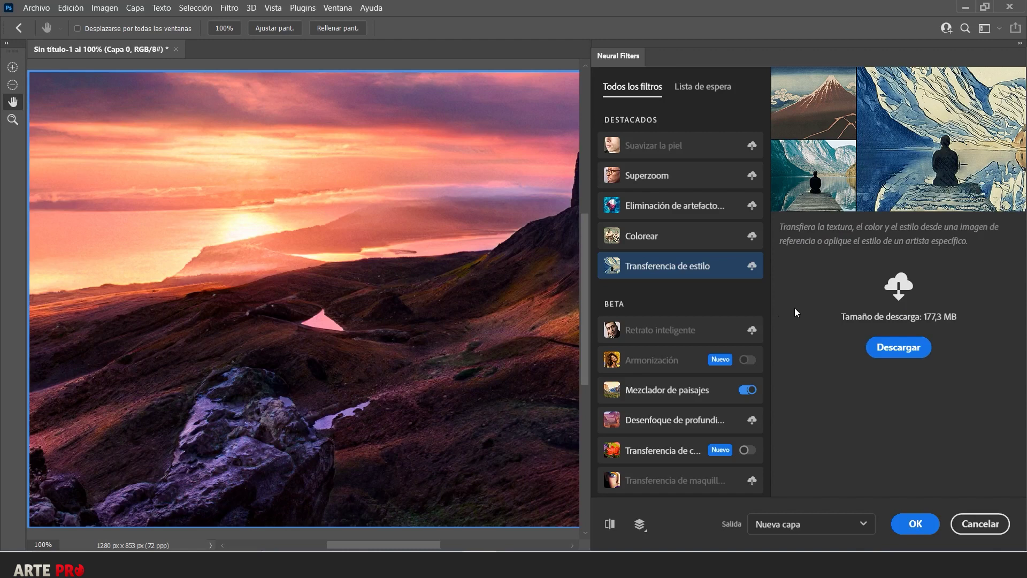
pyautogui.click(667, 330)
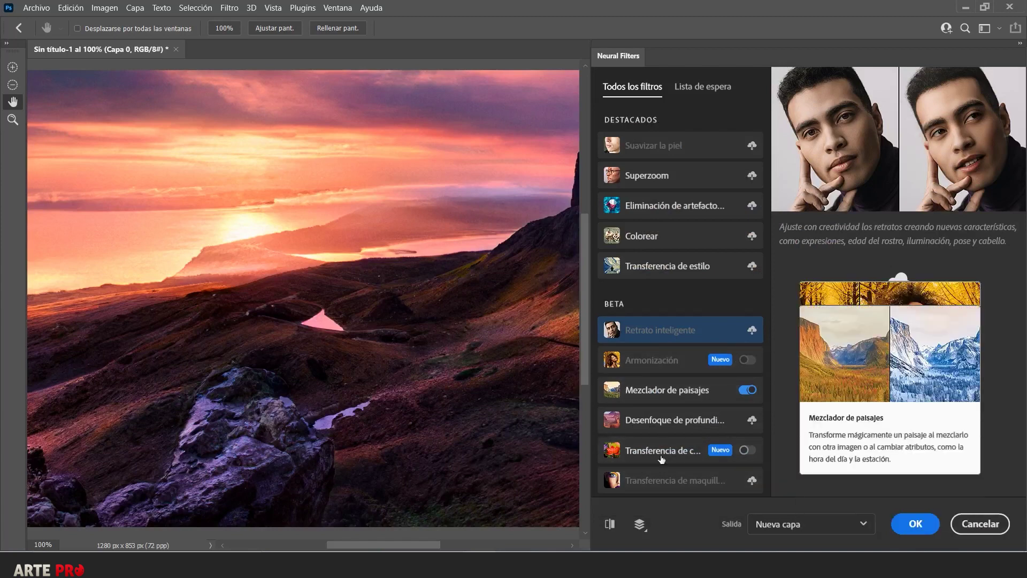
# Swap Landscape Mixer for Color Transfer, trying palettes before settling on the golden horse preset
pyautogui.moveTo(663, 451)
pyautogui.click(747, 450)
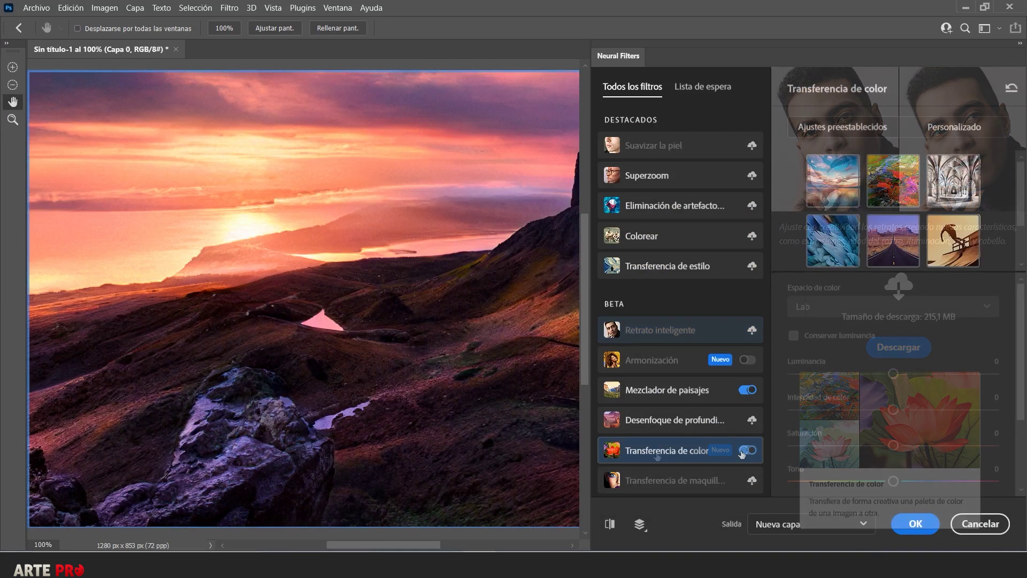
pyautogui.click(748, 391)
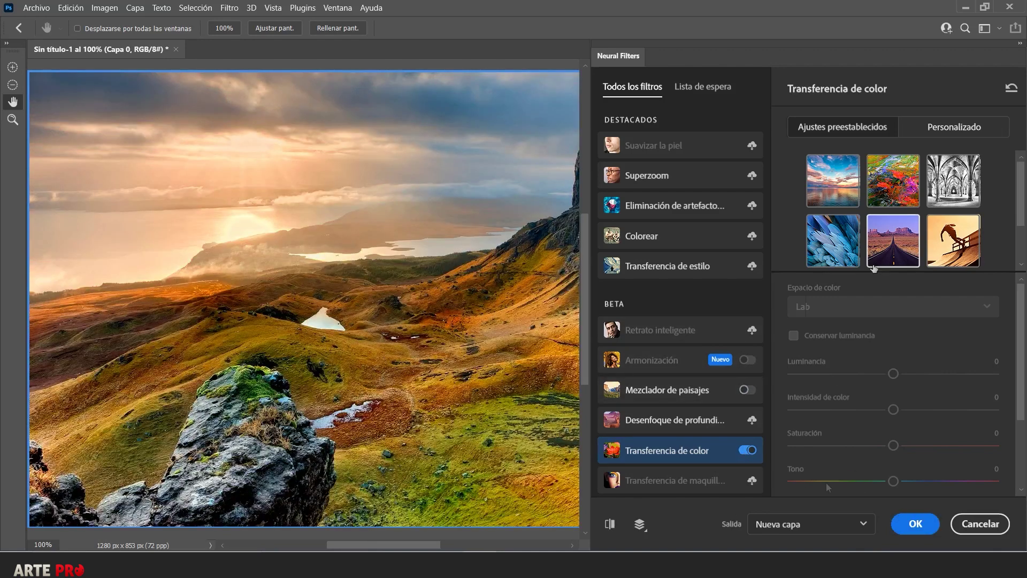
pyautogui.click(899, 188)
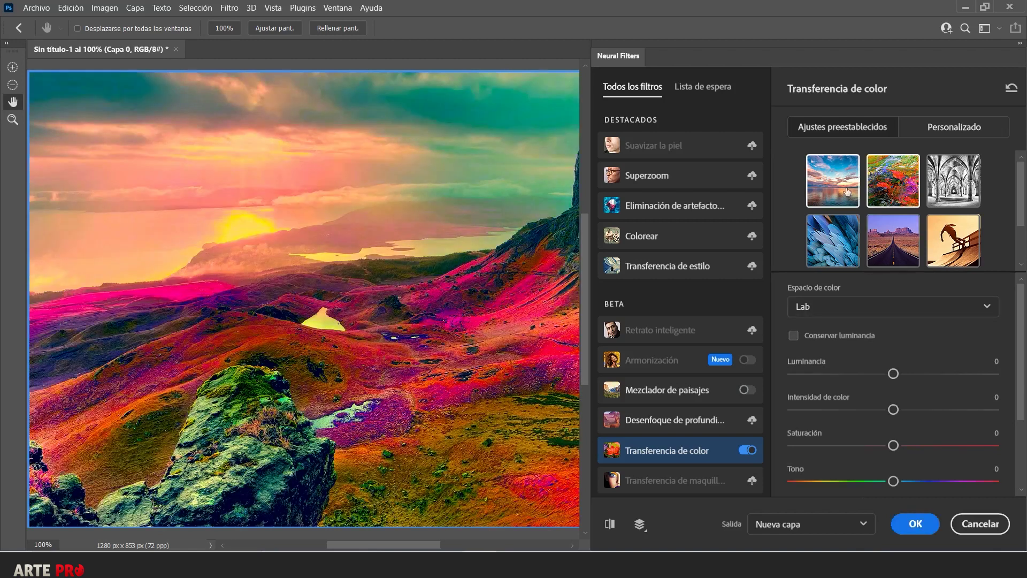
pyautogui.click(841, 191)
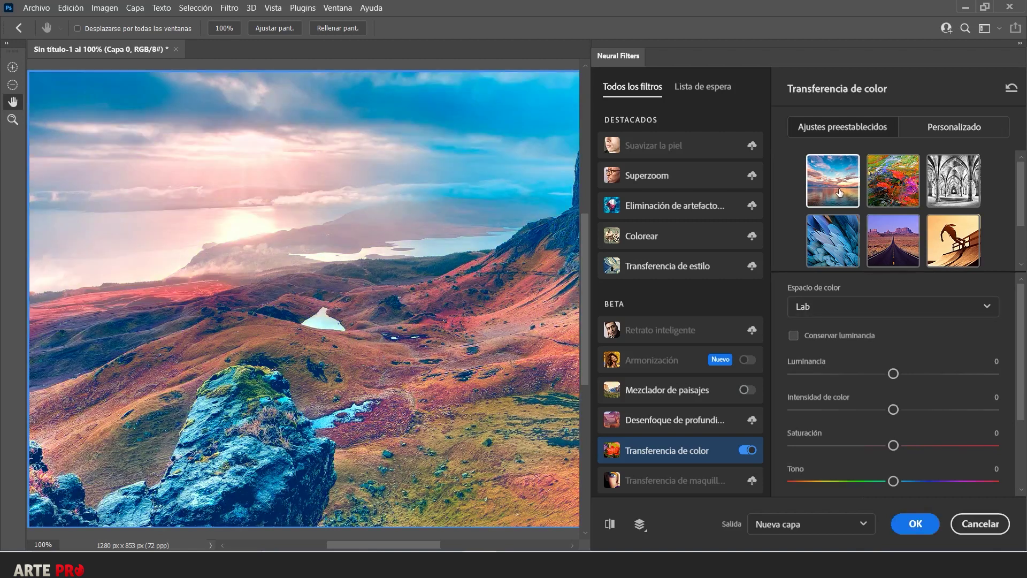
pyautogui.click(846, 238)
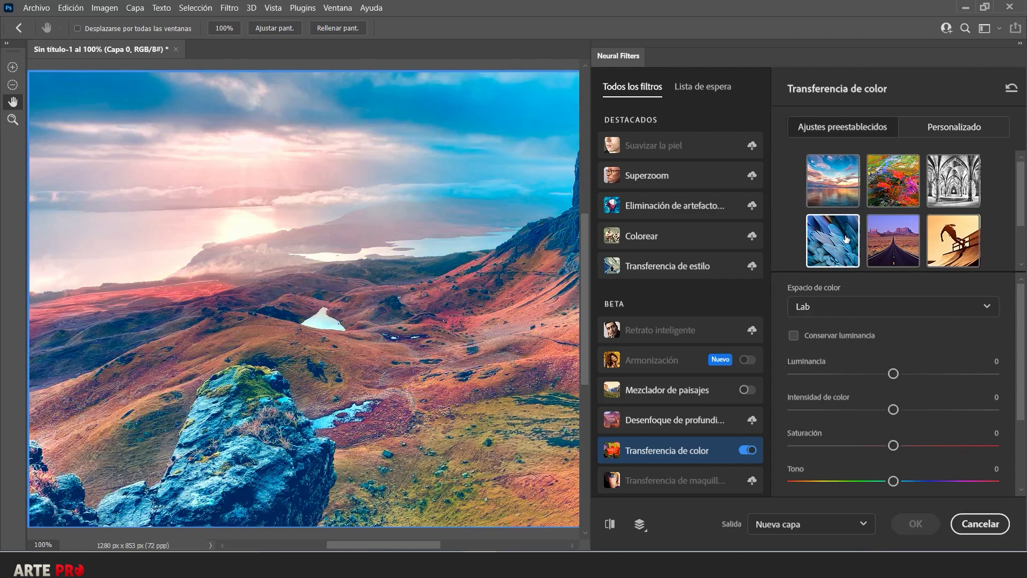
pyautogui.click(913, 243)
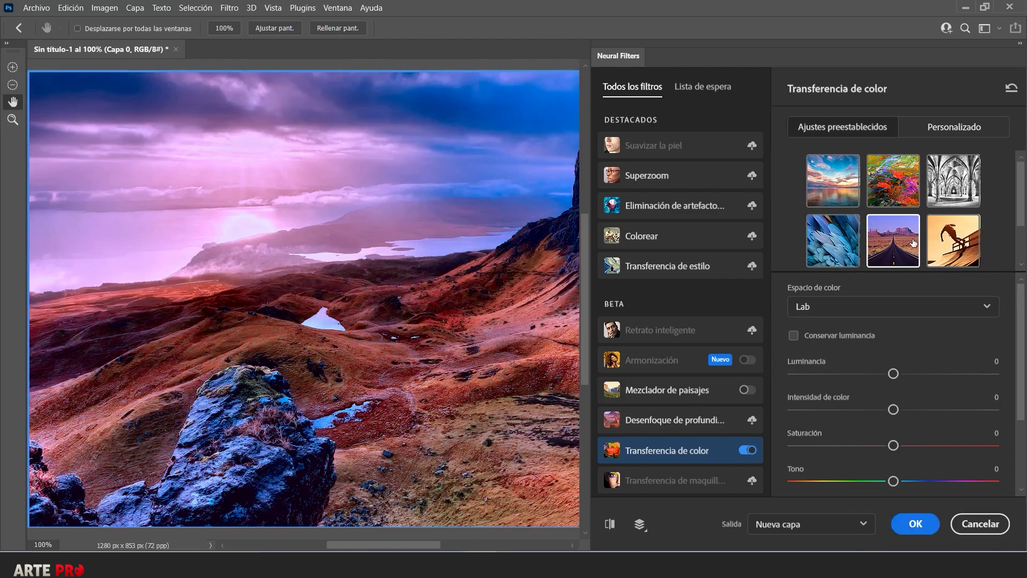
pyautogui.click(951, 241)
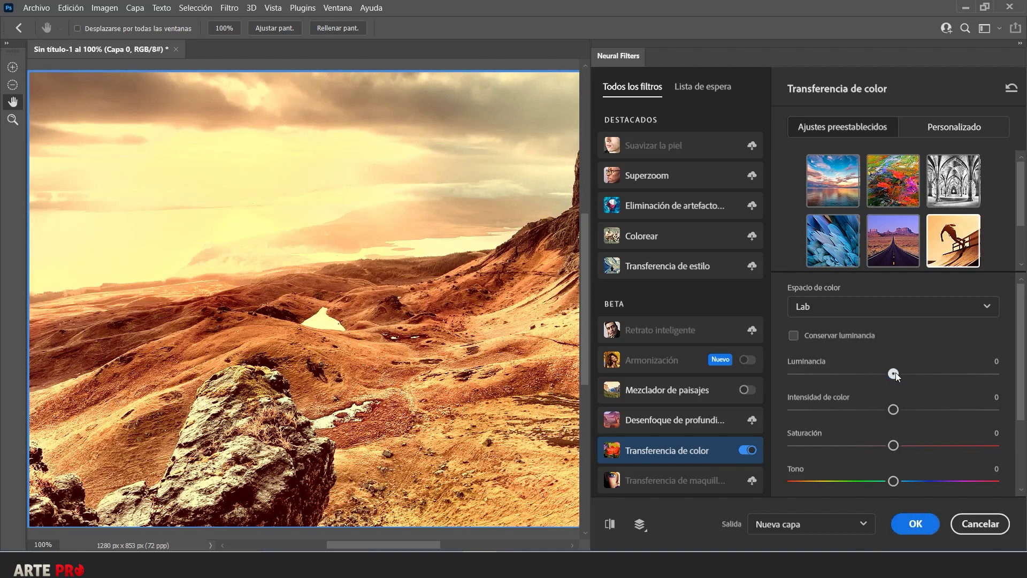
# Raise luminance and saturation, lower colour intensity, and shift the hue toward yellow
pyautogui.moveTo(893, 374); pyautogui.dragTo(949, 374)
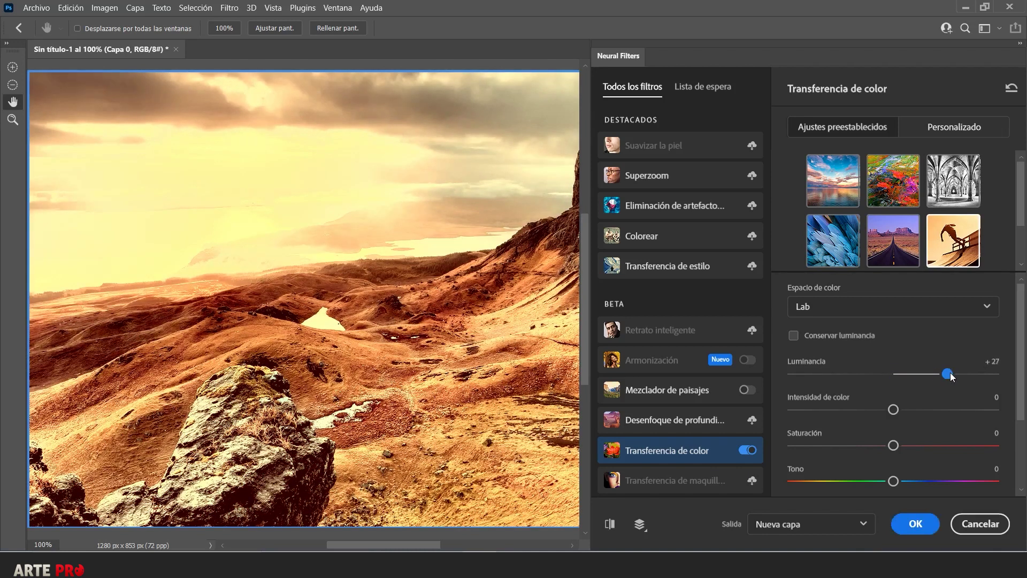
pyautogui.moveTo(895, 410); pyautogui.dragTo(854, 410)
pyautogui.moveTo(893, 445); pyautogui.dragTo(938, 445)
pyautogui.moveTo(894, 481)
pyautogui.mouseDown()
pyautogui.moveTo(972, 481)
pyautogui.moveTo(838, 482)
pyautogui.mouseUp()
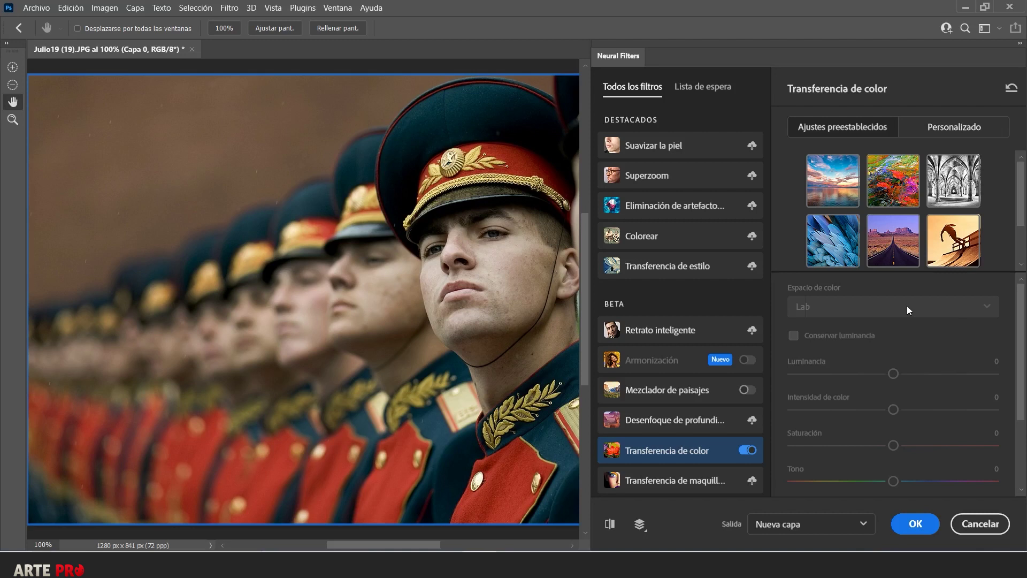
# Load the Las Meninas painting from the computer as the custom Color Transfer reference
pyautogui.click(973, 132)
pyautogui.click(867, 223)
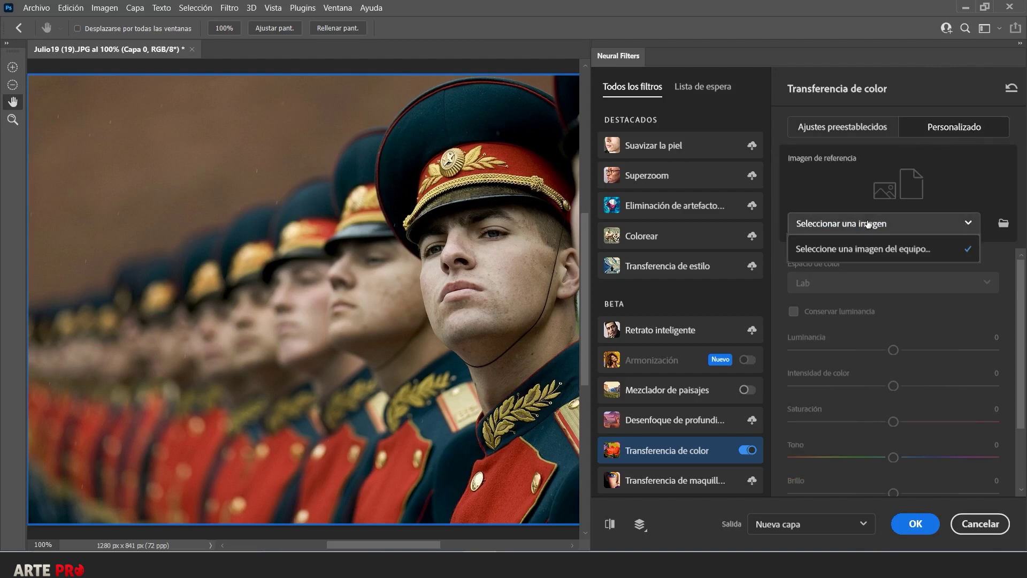
pyautogui.click(869, 256)
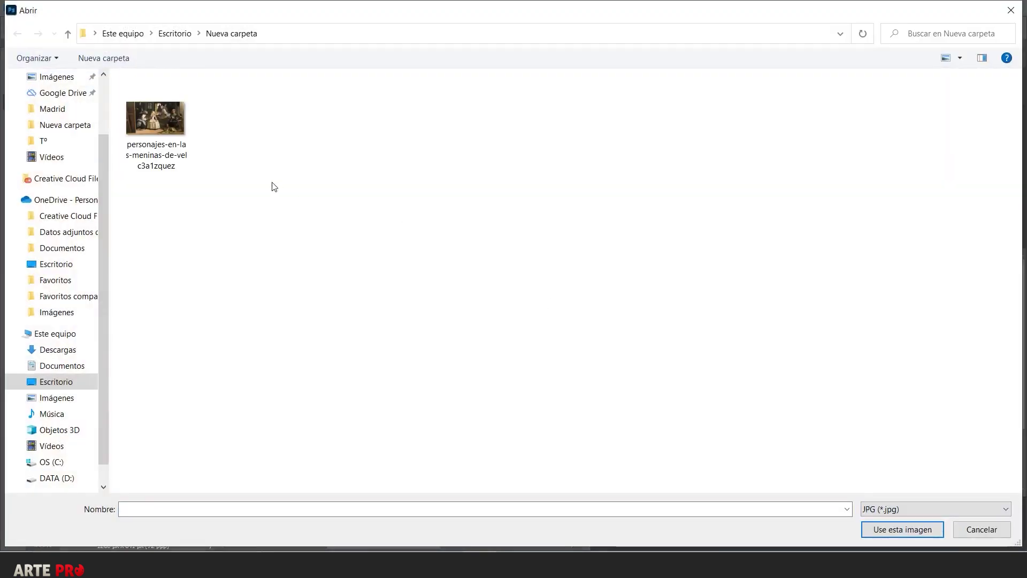
pyautogui.moveTo(156, 118)
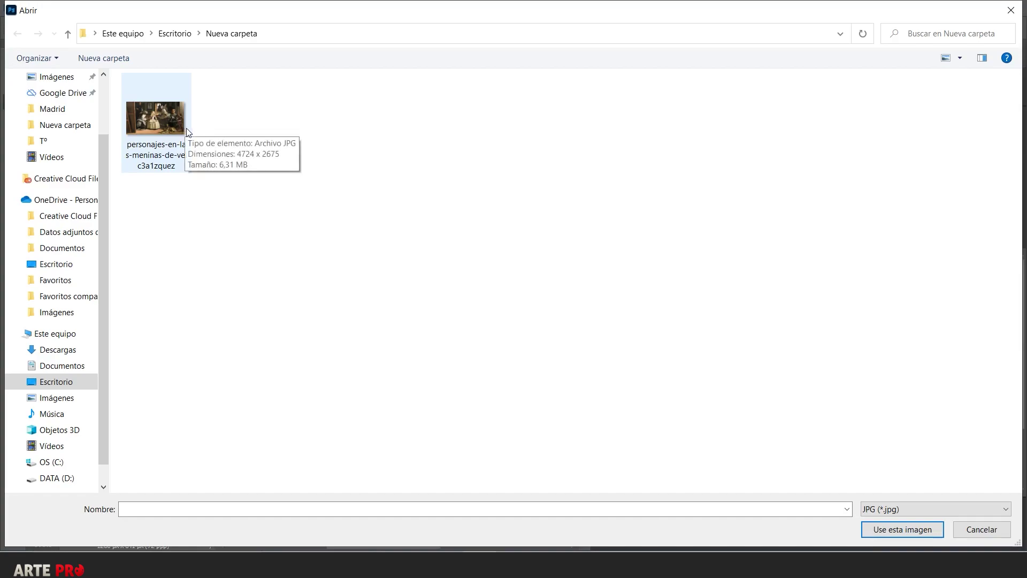
pyautogui.doubleClick(188, 132)
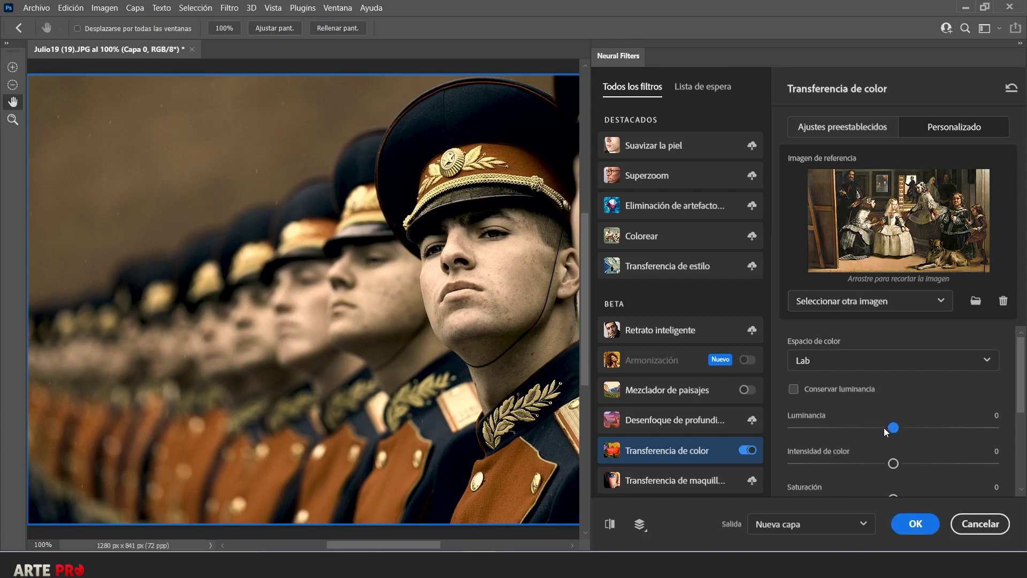
# Darken the soldiers photo, boost colour intensity, reset hue to 0, and raise brightness
pyautogui.click(827, 428)
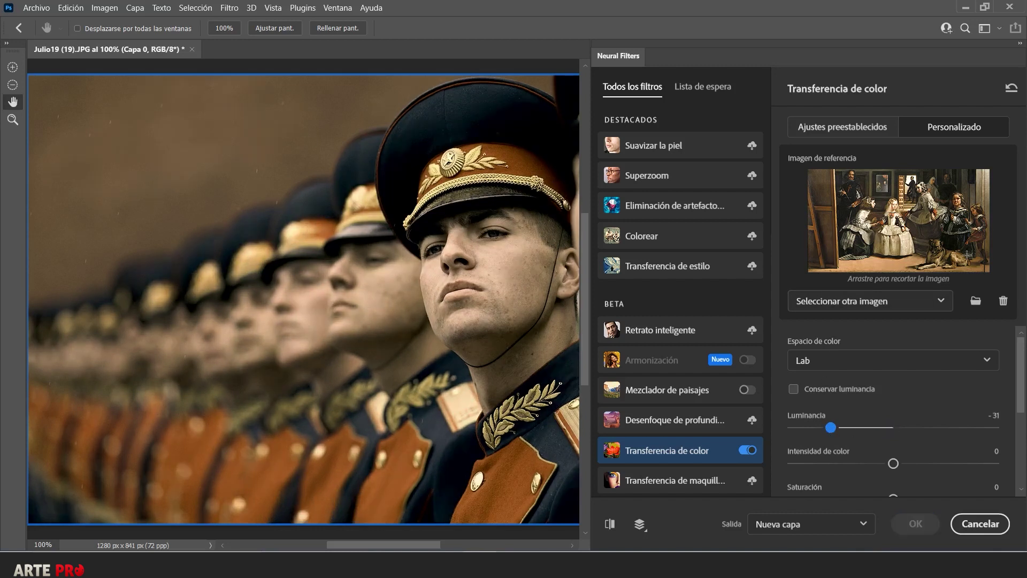
pyautogui.click(822, 430)
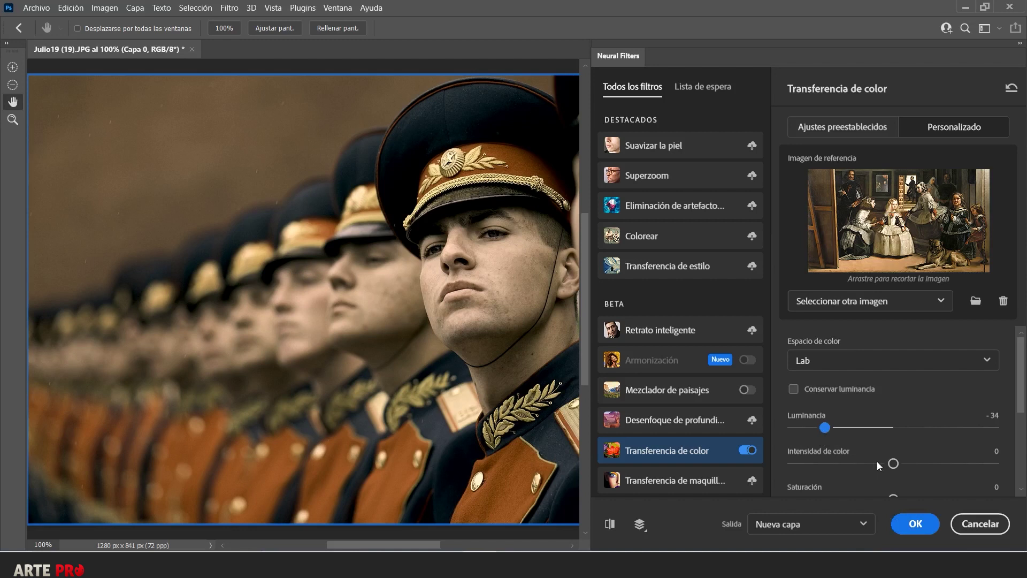
pyautogui.click(914, 463)
pyautogui.moveTo(915, 465); pyautogui.dragTo(963, 468)
pyautogui.scroll(-3, 910, 463)
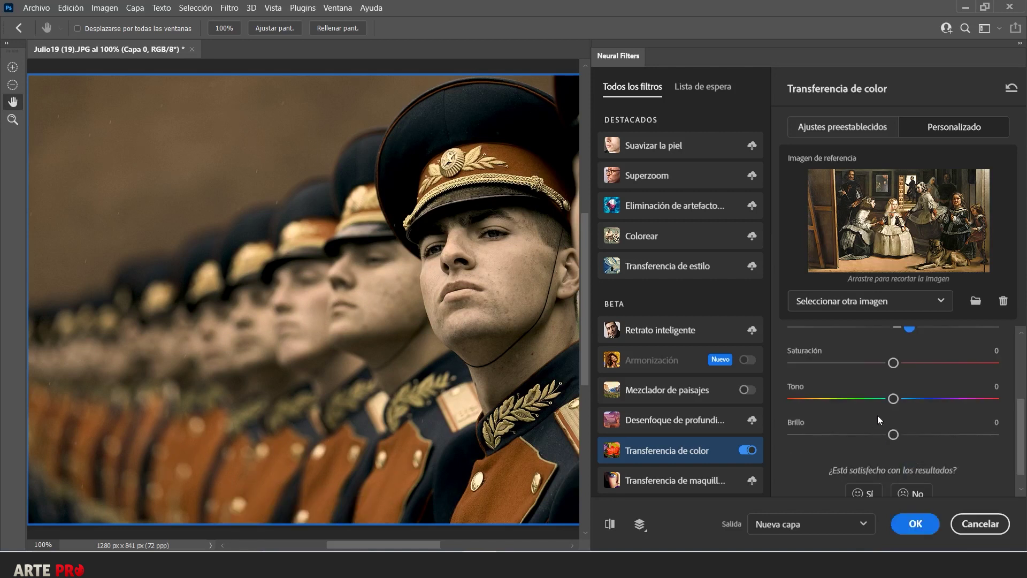
pyautogui.moveTo(928, 400); pyautogui.dragTo(950, 399)
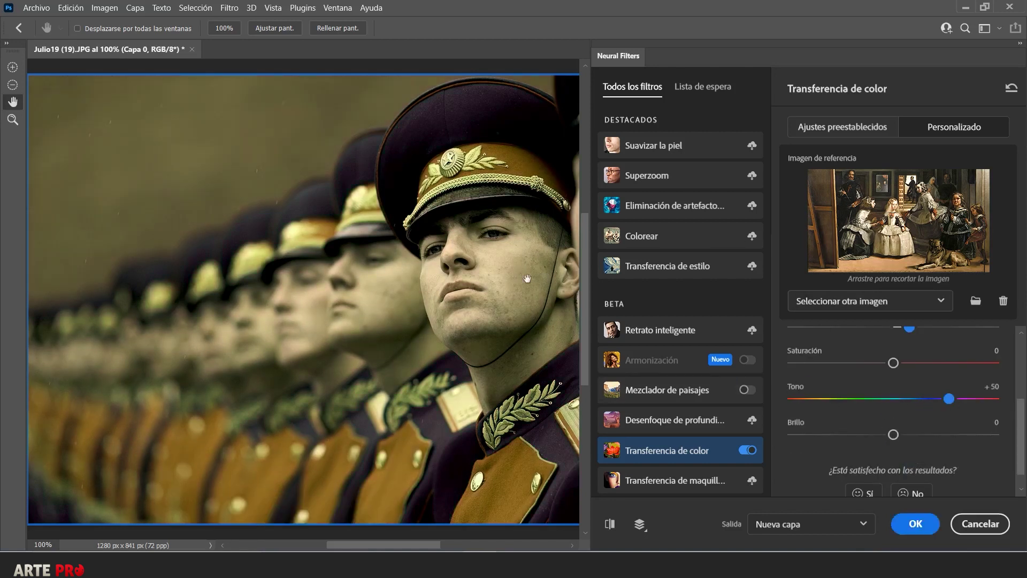
pyautogui.click(894, 399)
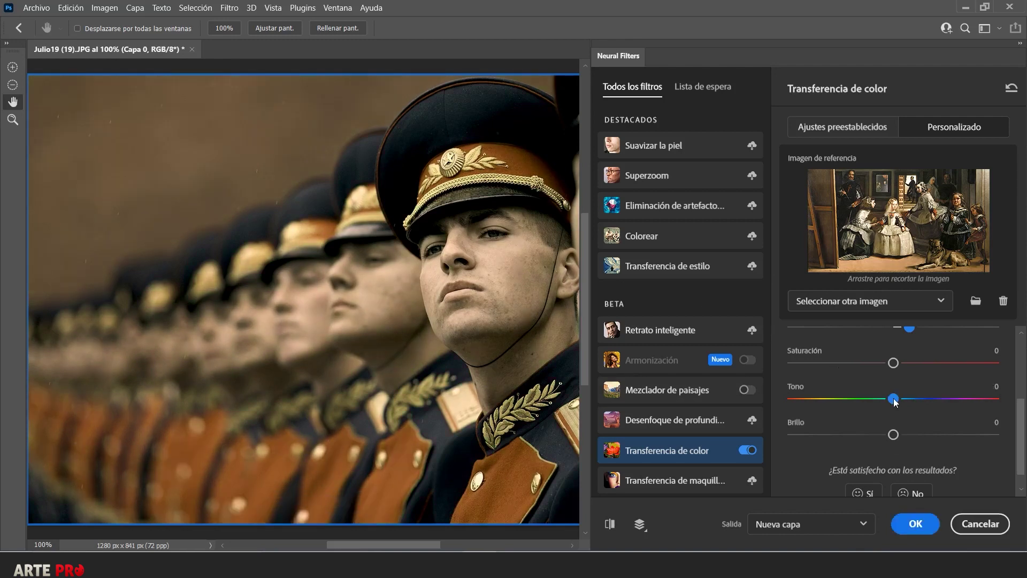
pyautogui.moveTo(907, 433)
pyautogui.mouseDown()
pyautogui.moveTo(943, 435)
pyautogui.moveTo(861, 435)
pyautogui.moveTo(894, 434)
pyautogui.mouseUp()
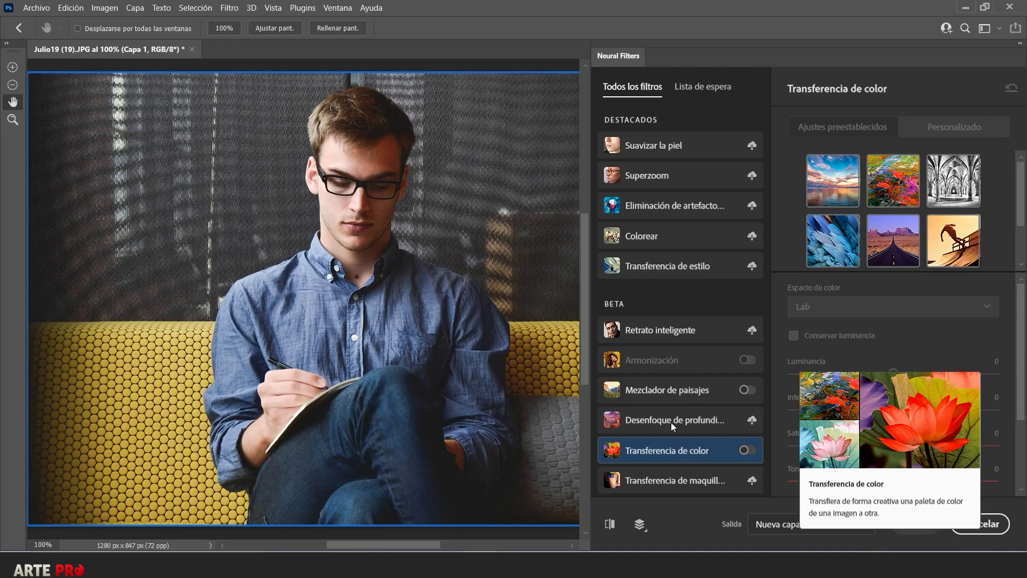
# Exit Neural Filters unapplied, select the man via Select > Subject, and copy him to a new layer
pyautogui.moveTo(652, 360)
pyautogui.click(663, 367)
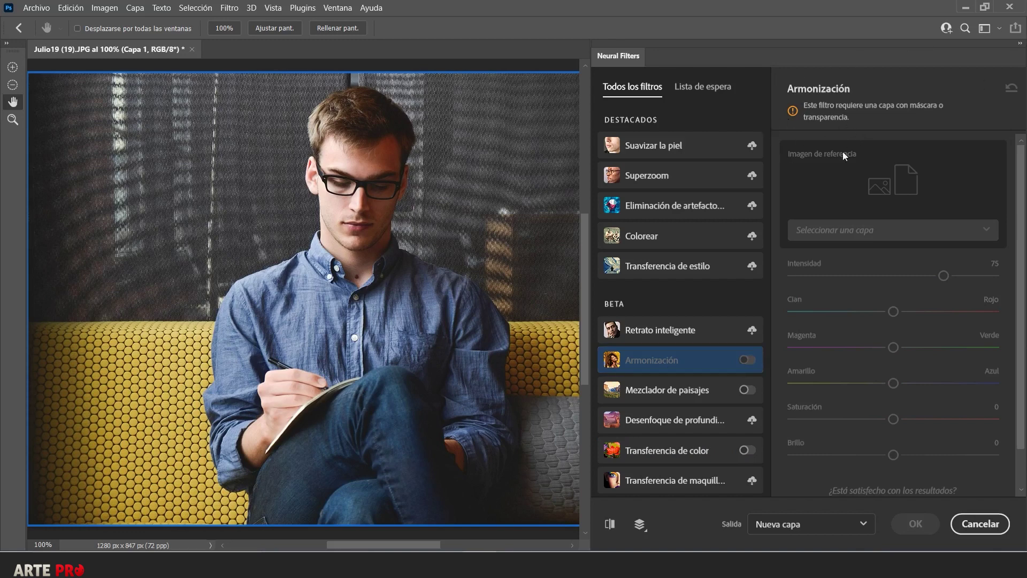
pyautogui.click(977, 522)
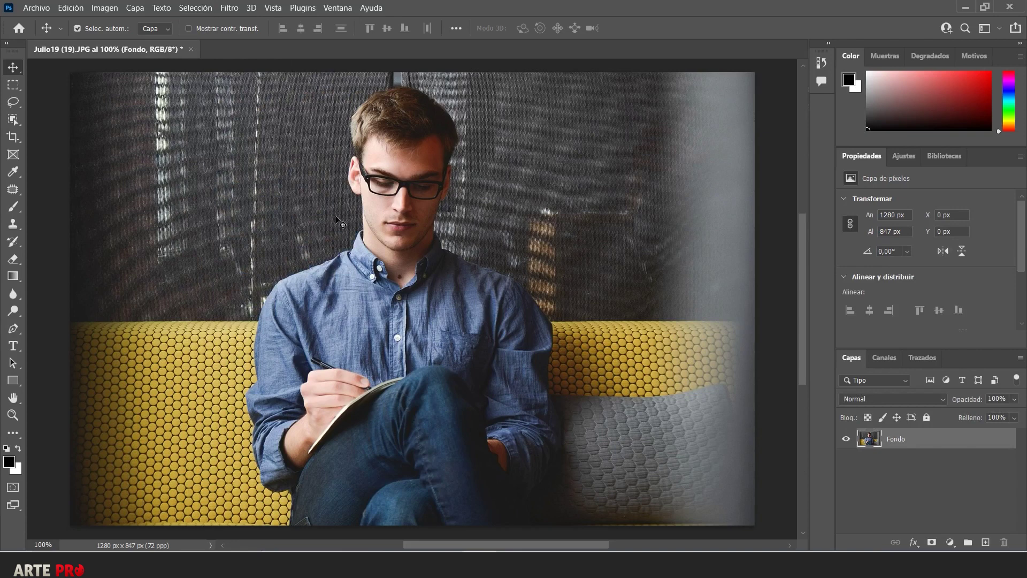
pyautogui.click(183, 9)
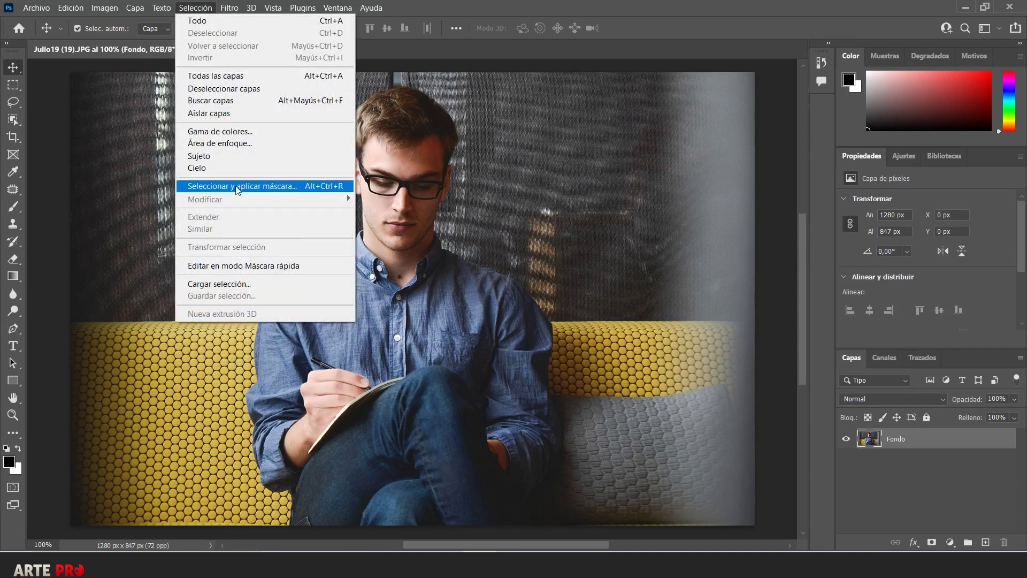
pyautogui.click(216, 159)
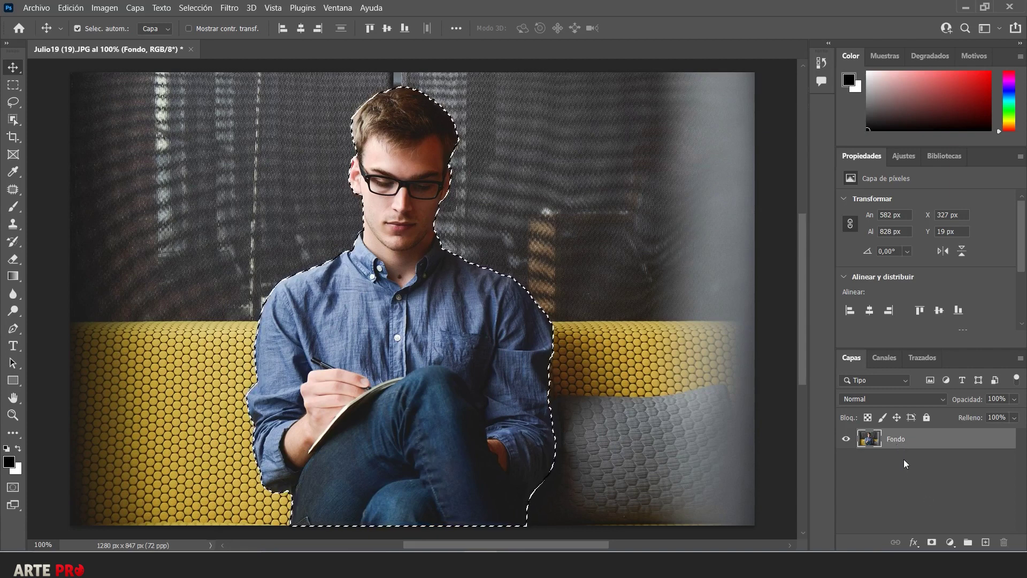
pyautogui.hotkey('ctrl', 'j')
pyautogui.press('ctrl')
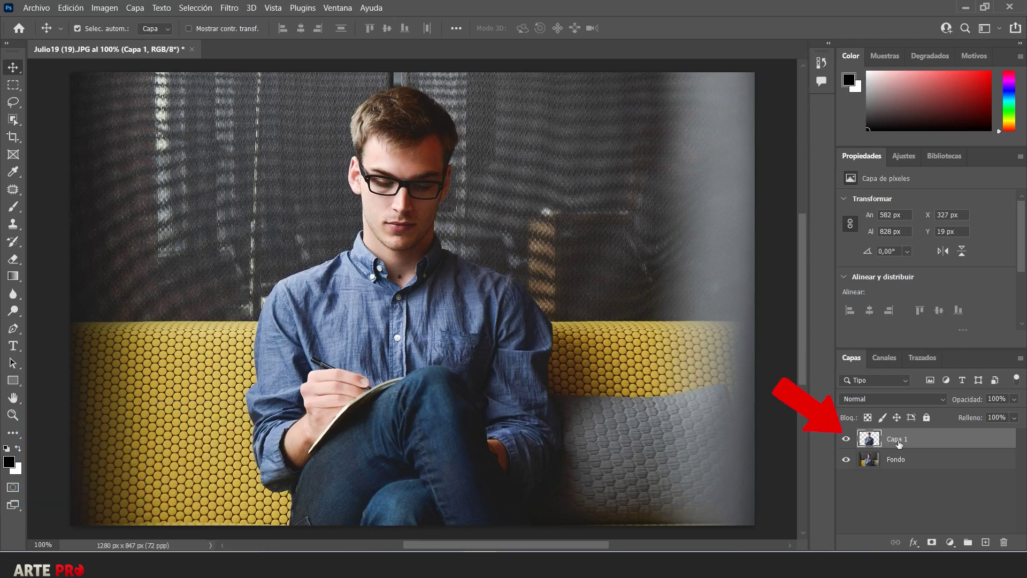
# Switch on Harmonization in Neural Filters and choose Fondo as the reference layer
pyautogui.click(224, 10)
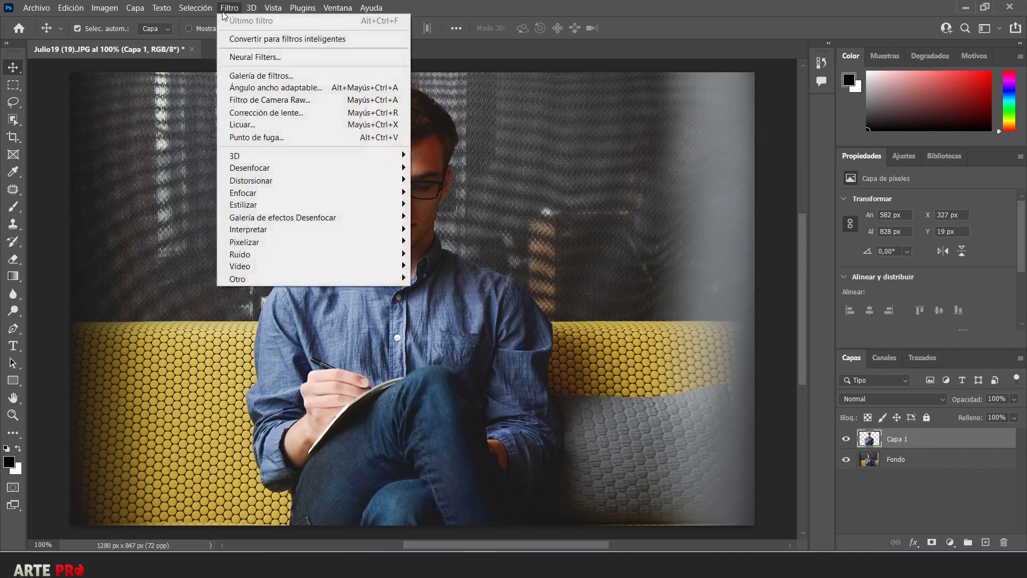
pyautogui.click(259, 58)
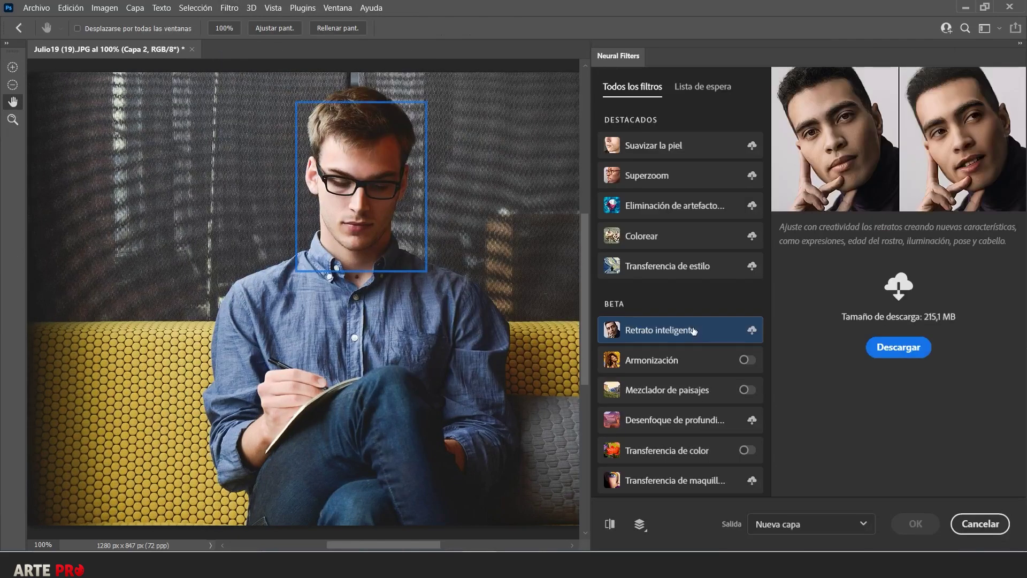
pyautogui.click(691, 362)
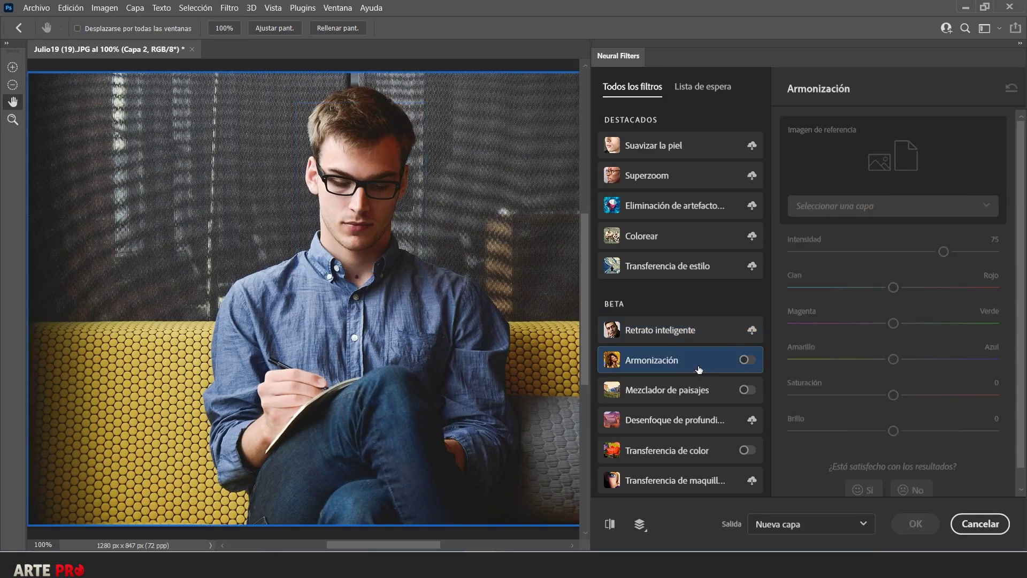
pyautogui.click(748, 361)
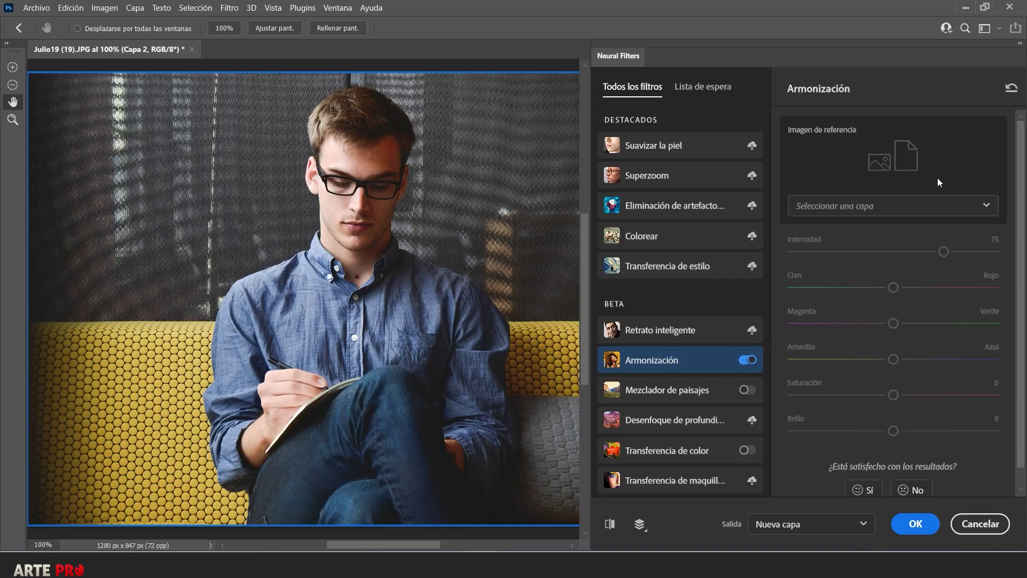
pyautogui.click(838, 206)
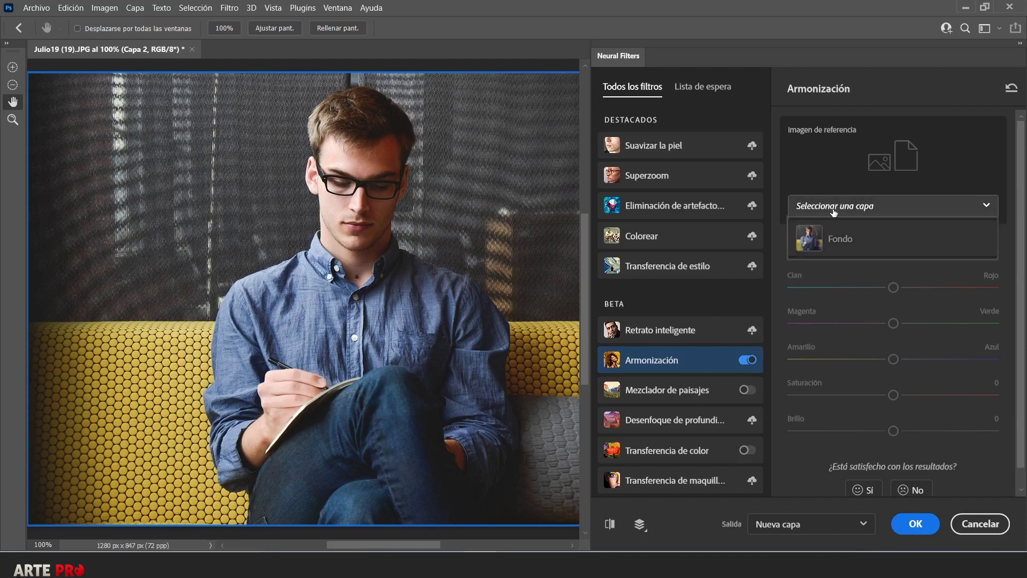
pyautogui.click(860, 241)
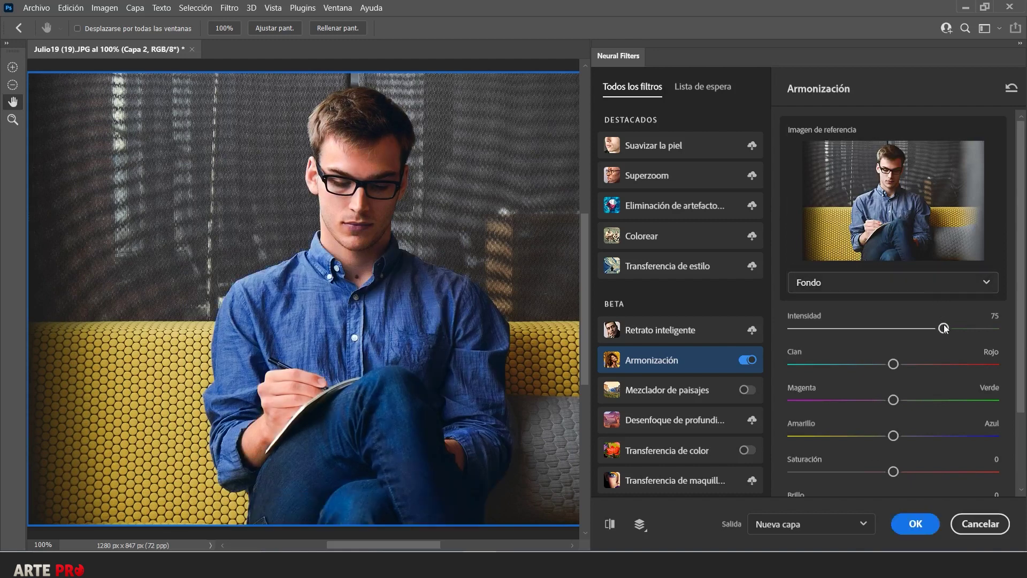
# Adjust Harmonization intensity, shift colour balance toward red, magenta and blue, and drop saturation to -50
pyautogui.moveTo(943, 329); pyautogui.dragTo(871, 329)
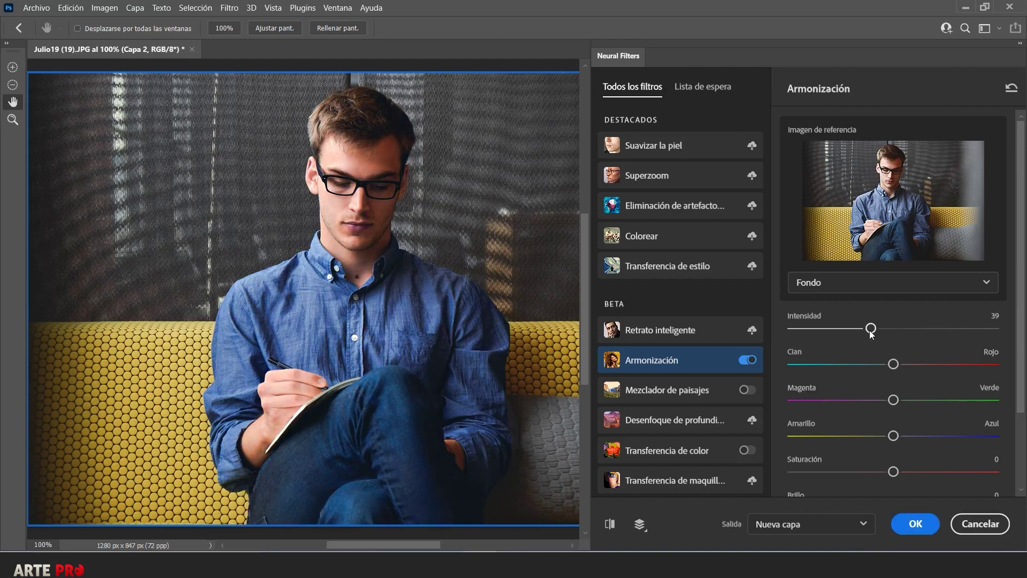
pyautogui.moveTo(871, 328)
pyautogui.mouseDown()
pyautogui.moveTo(840, 328)
pyautogui.moveTo(962, 328)
pyautogui.moveTo(937, 329)
pyautogui.mouseUp()
pyautogui.click(932, 366)
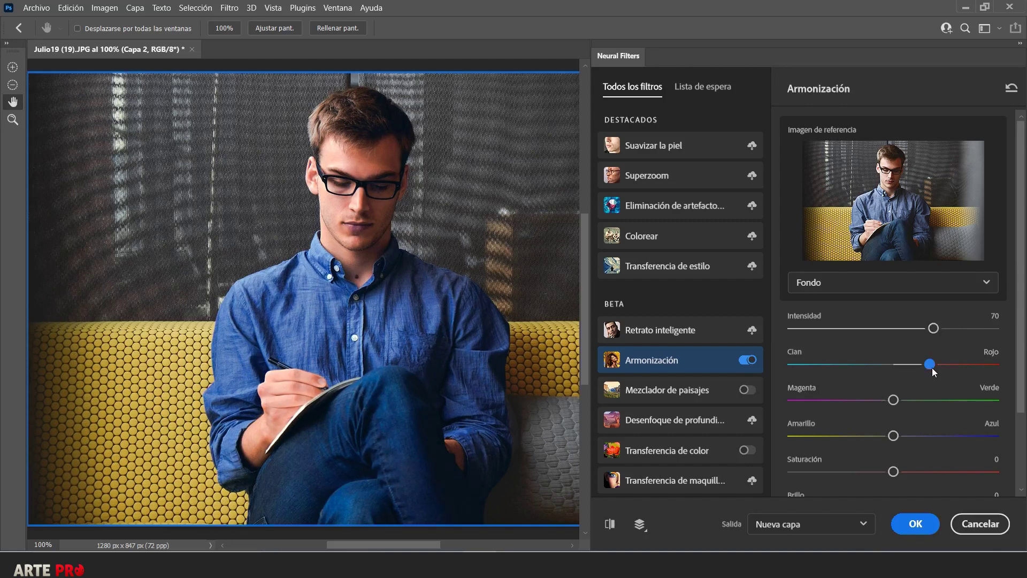
pyautogui.click(862, 400)
pyautogui.click(931, 436)
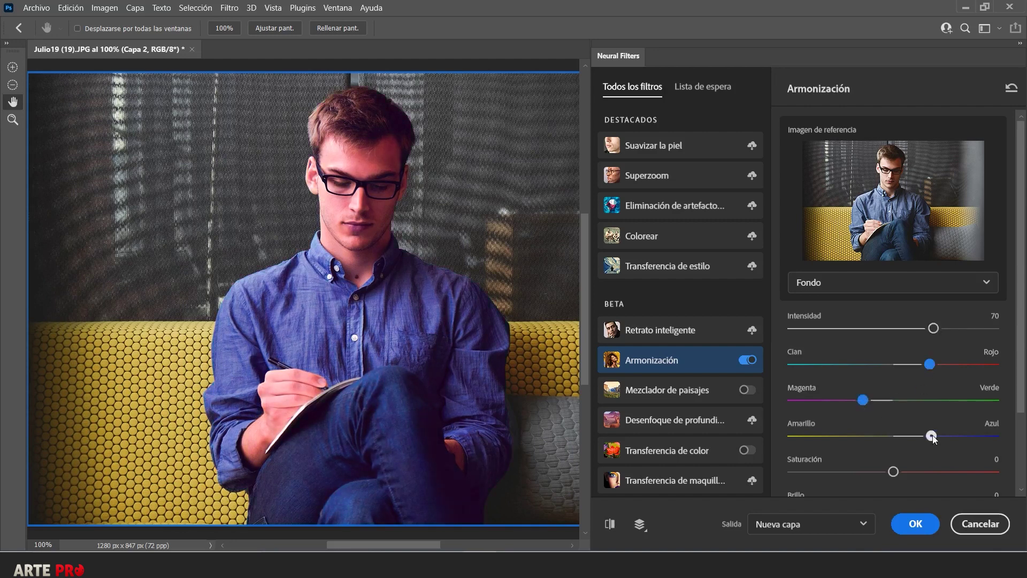
pyautogui.click(853, 472)
pyautogui.moveTo(852, 471); pyautogui.dragTo(815, 471)
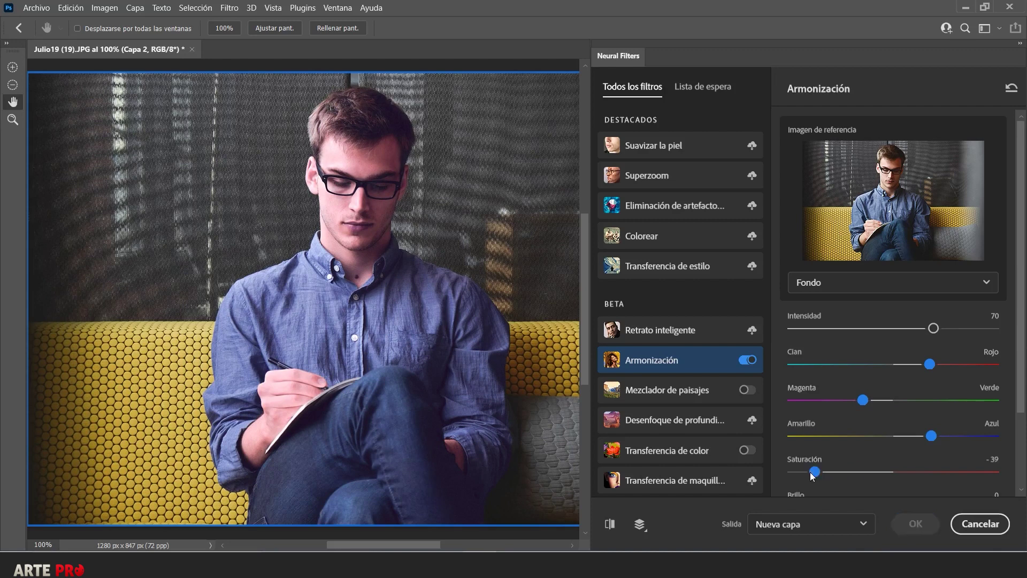
pyautogui.moveTo(743, 472); pyautogui.dragTo(745, 472)
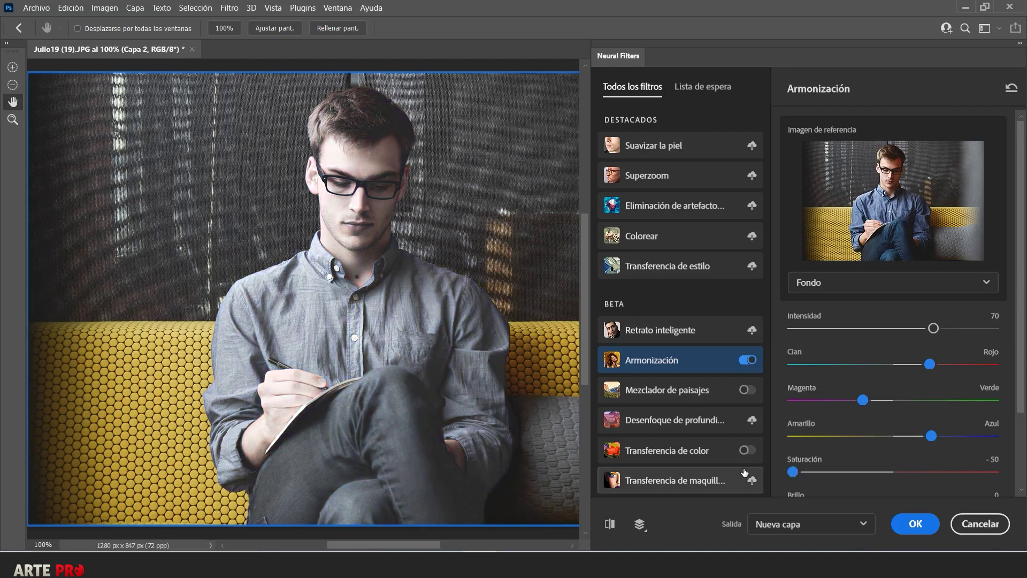
# Brighten the man, nudge yellow–blue toward yellow, and exit Neural Filters
pyautogui.scroll(-3, 900, 454)
pyautogui.scroll(-1, 900, 454)
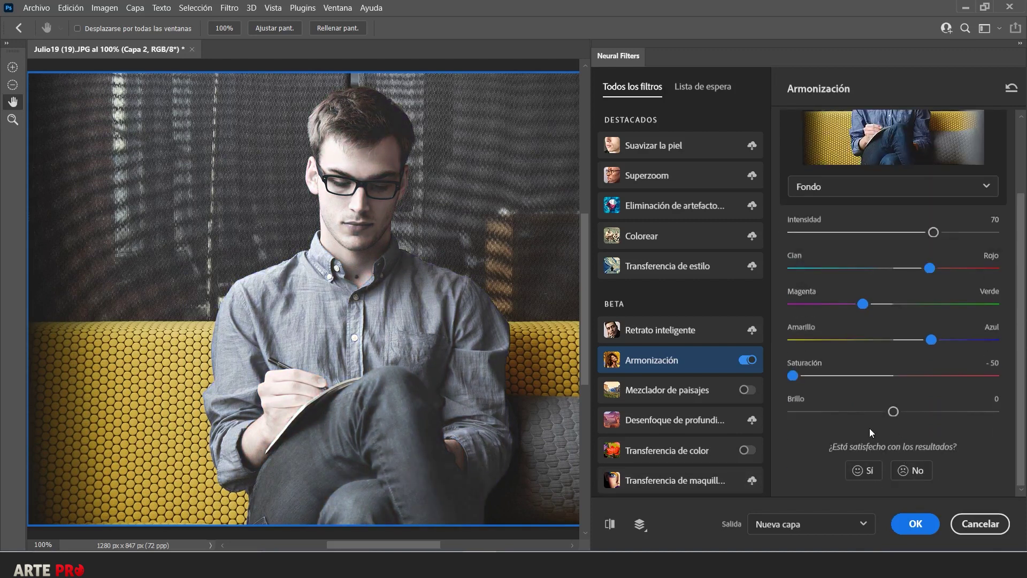
pyautogui.moveTo(893, 412)
pyautogui.mouseDown()
pyautogui.moveTo(949, 411)
pyautogui.moveTo(898, 410)
pyautogui.mouseUp()
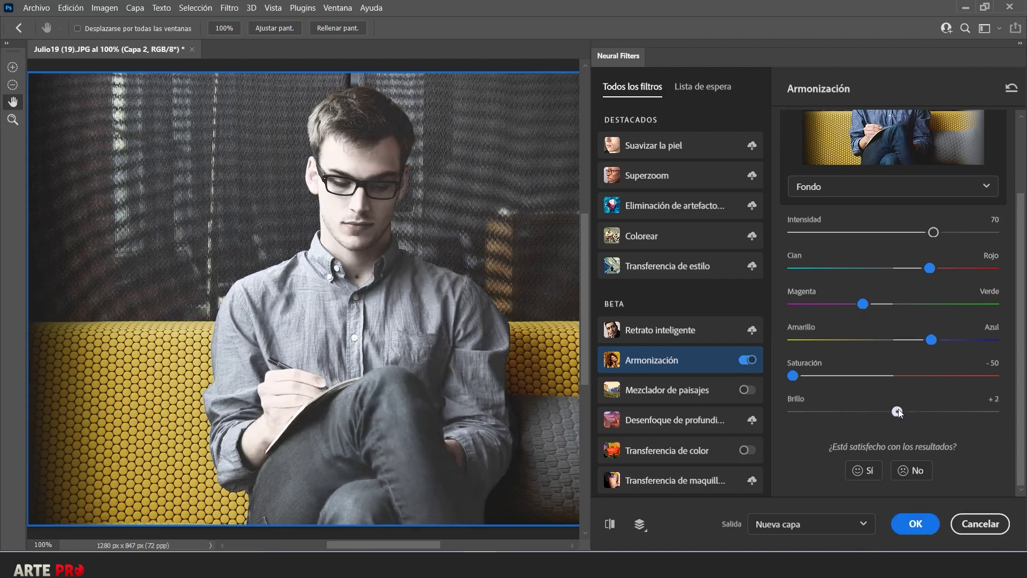
pyautogui.scroll(4, 920, 377)
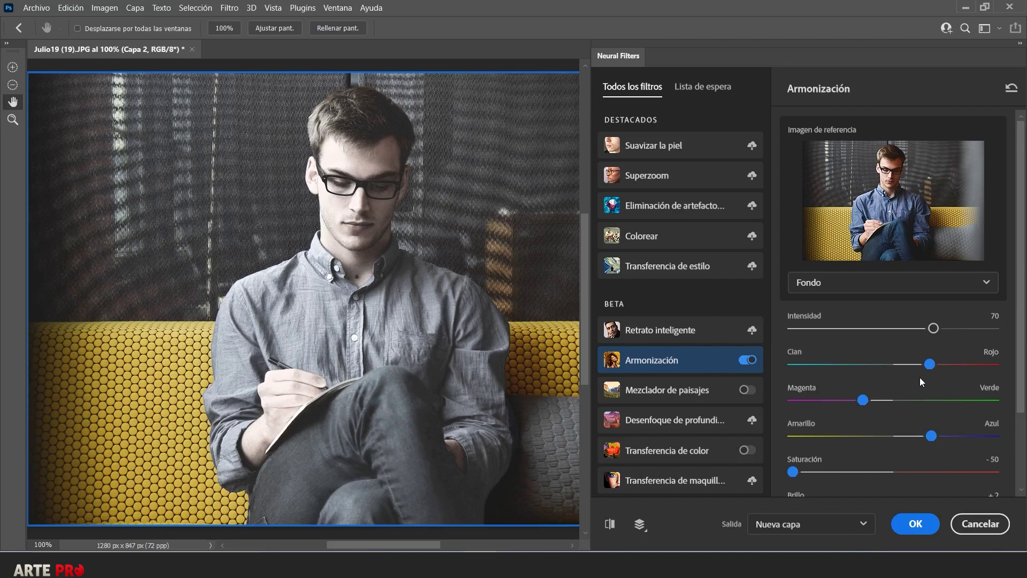
pyautogui.moveTo(928, 435); pyautogui.dragTo(879, 433)
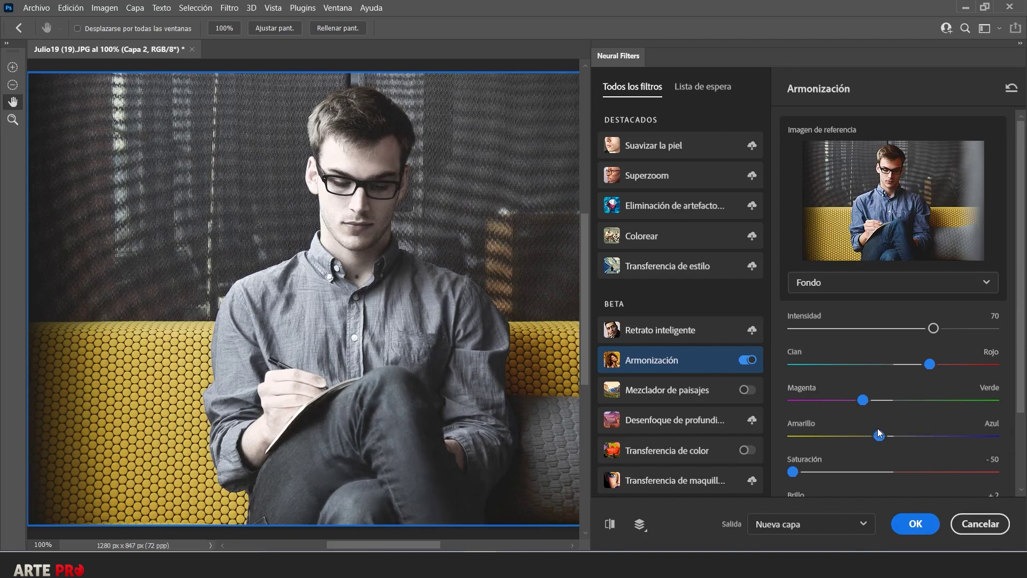
pyautogui.press('Escape')
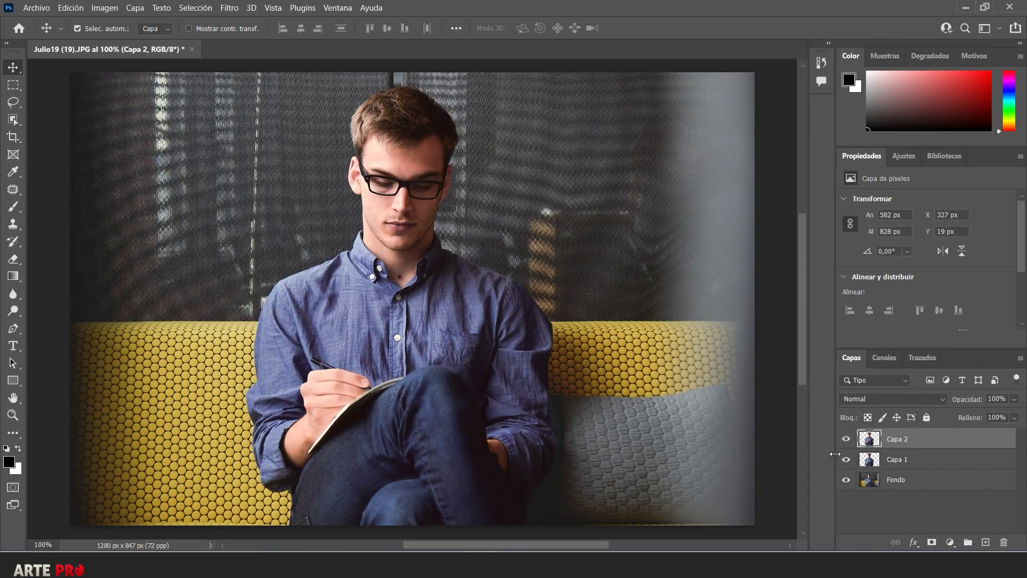
# Hide and reshow Capa 2 to compare, then delete the Capa 2 layer
pyautogui.click(847, 440)
pyautogui.click(846, 440)
pyautogui.click(1004, 542)
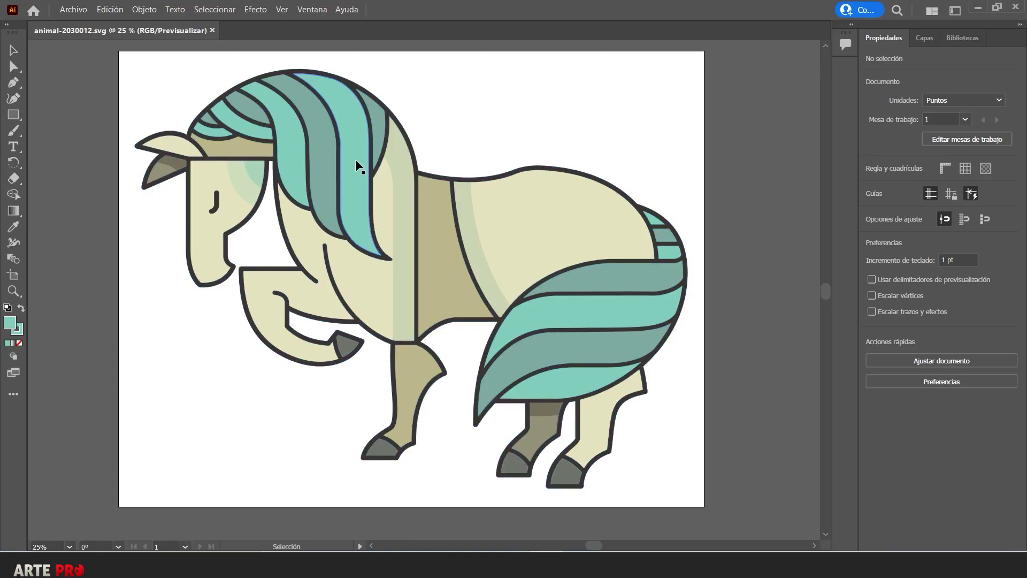
# Drag two teal mane and tail pieces, then hide and reshow the snowy Capa 1 layer
pyautogui.moveTo(355, 159); pyautogui.dragTo(244, 368)
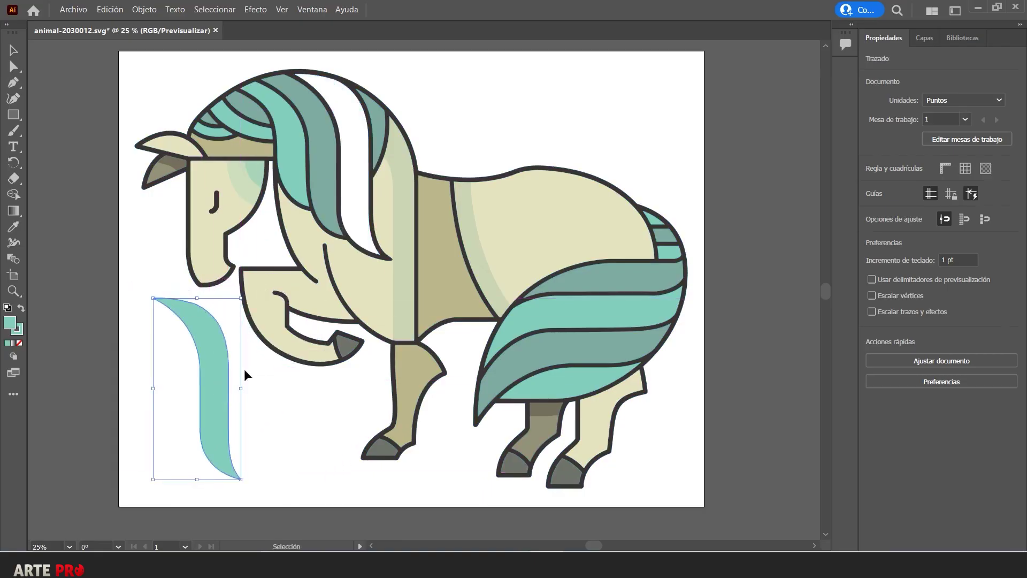
pyautogui.moveTo(606, 281); pyautogui.dragTo(584, 107)
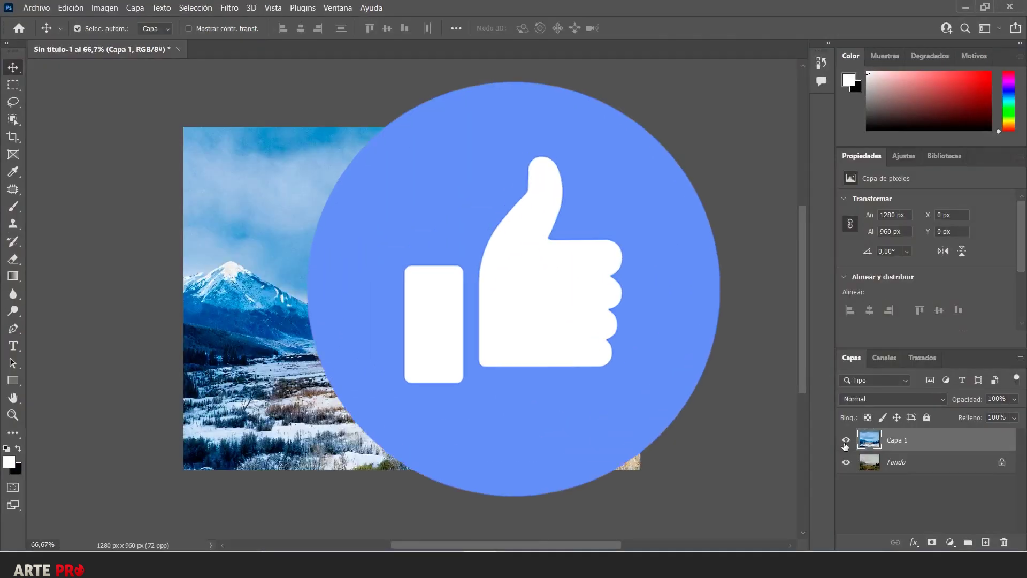
pyautogui.click(845, 443)
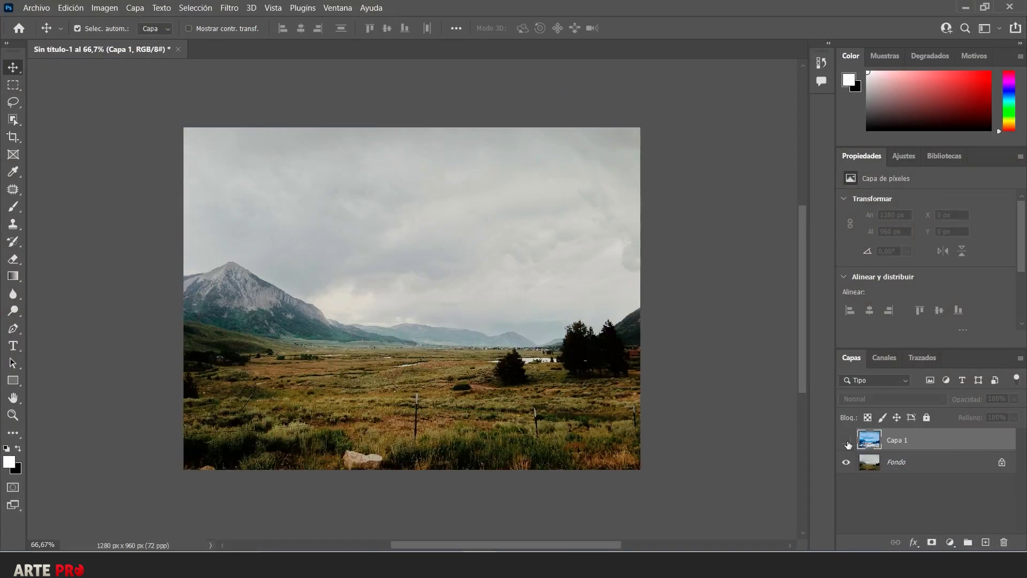
pyautogui.click(846, 442)
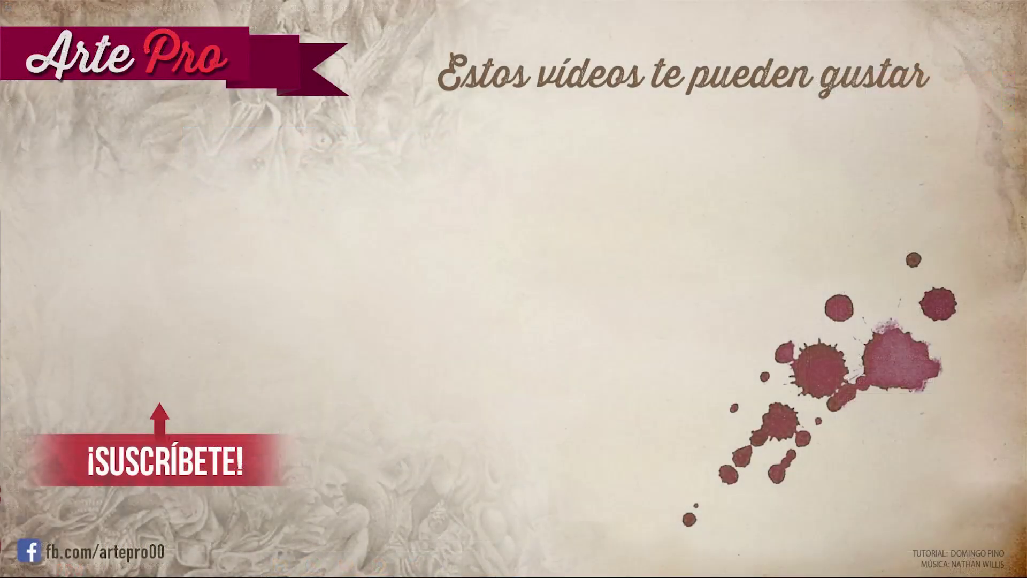